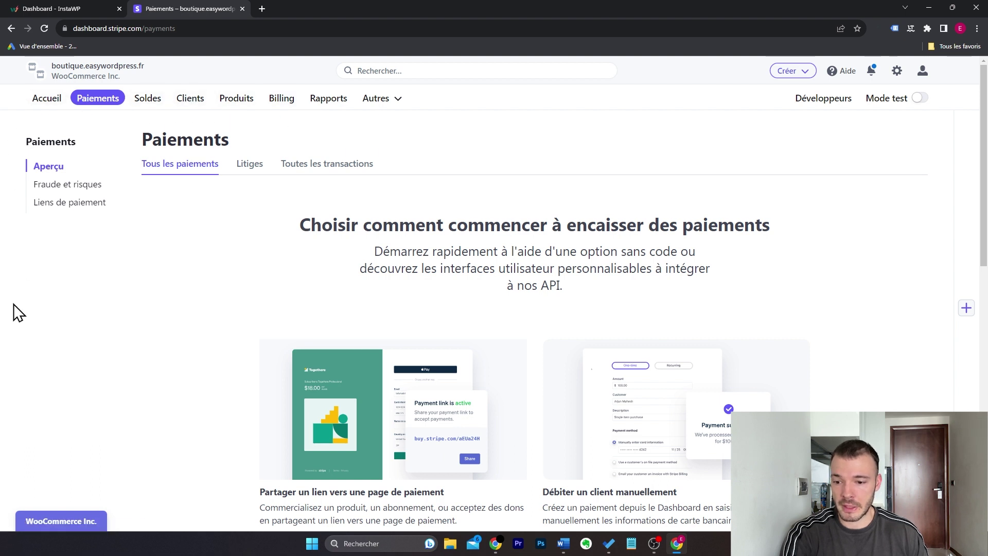
Step: Go to Autres > Payment Links and open the new 'Créer un lien de paiement' form
{"action": "left_click", "coordinate": [396, 104]}
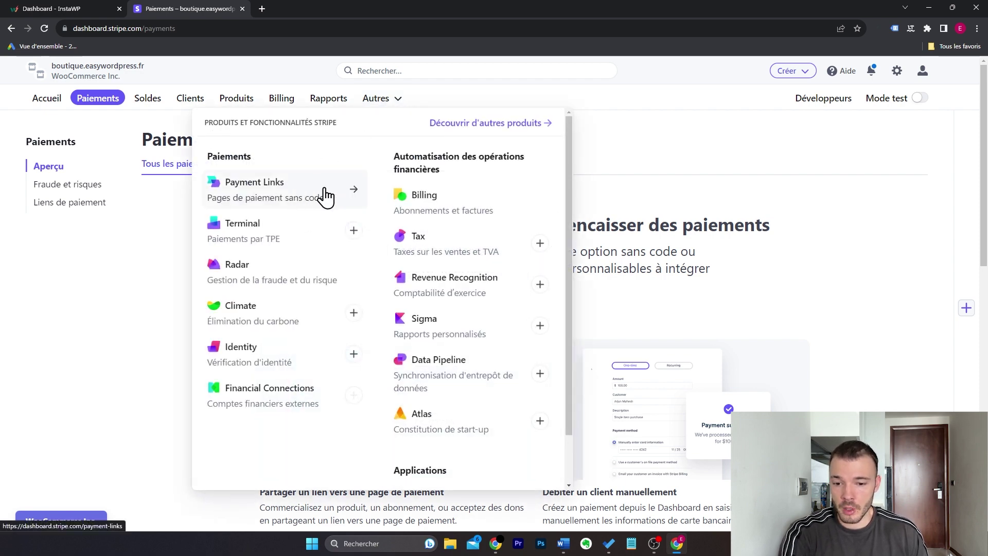
{"action": "left_click", "coordinate": [321, 195]}
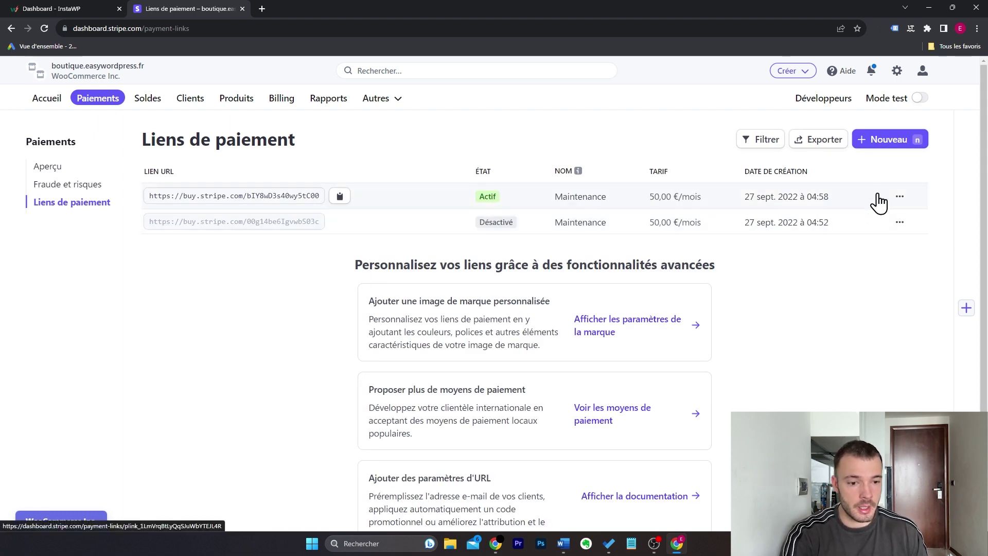
{"action": "left_click", "coordinate": [878, 146]}
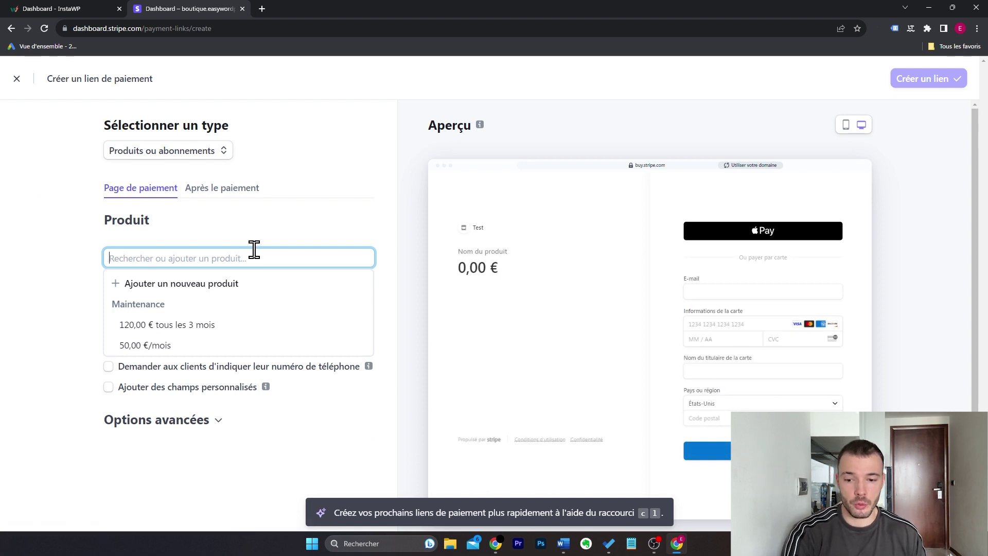
Step: Create a product named 'Maintenance' priced 150,00 €, switching from monthly recurring to Ponctuel billing
{"action": "left_click", "coordinate": [249, 284]}
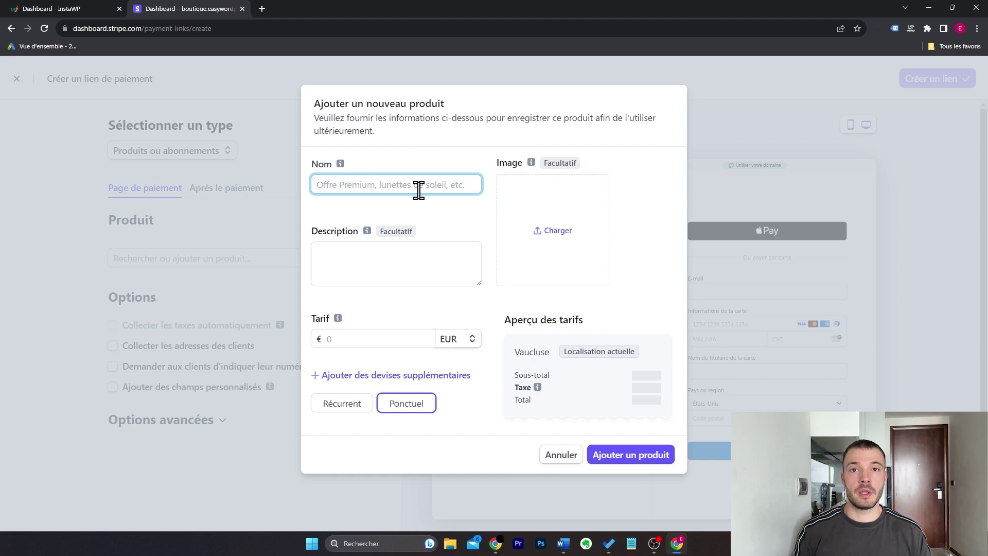
{"action": "type", "text": "Mai"}
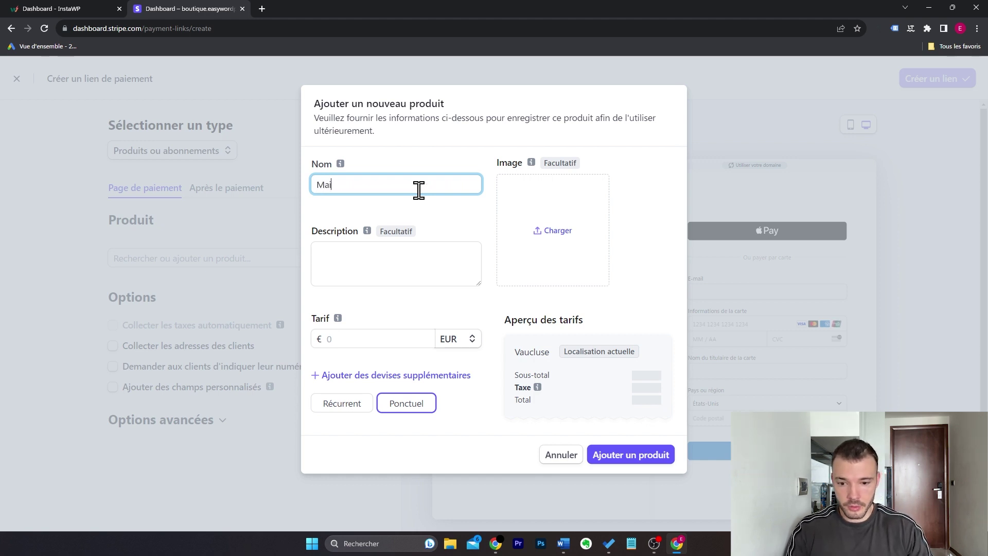
{"action": "type", "text": "ntenance"}
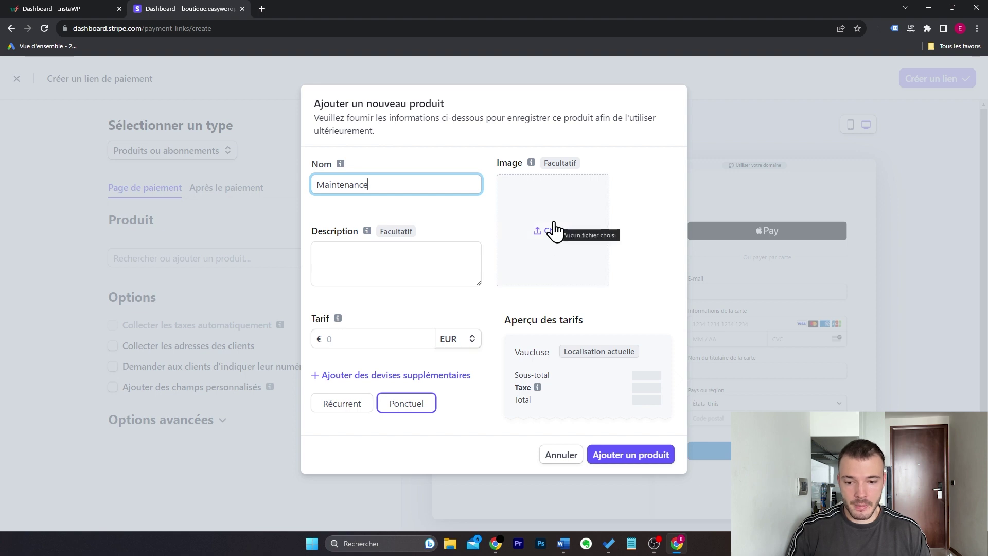
{"action": "left_click", "coordinate": [402, 336]}
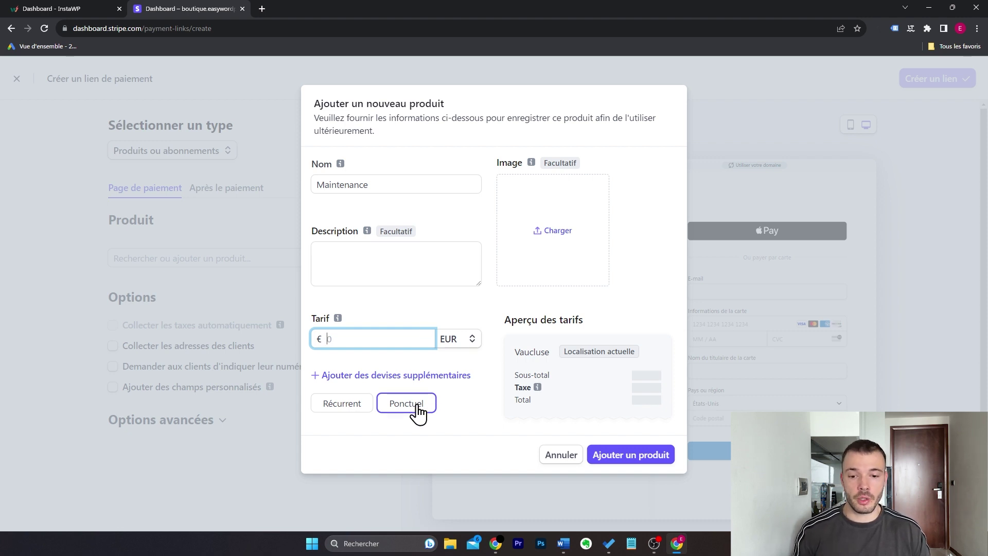
{"action": "left_click", "coordinate": [343, 405]}
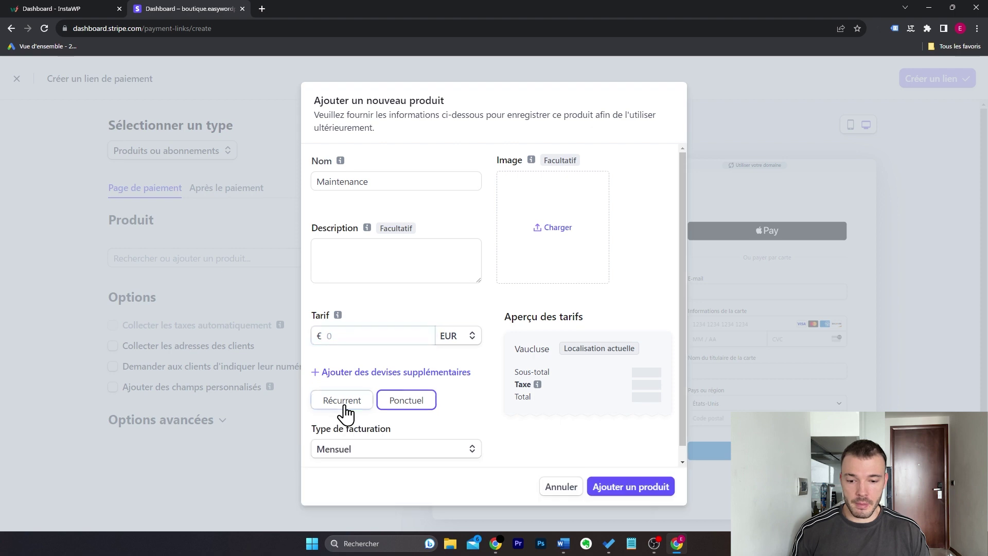
{"action": "left_click", "coordinate": [399, 453]}
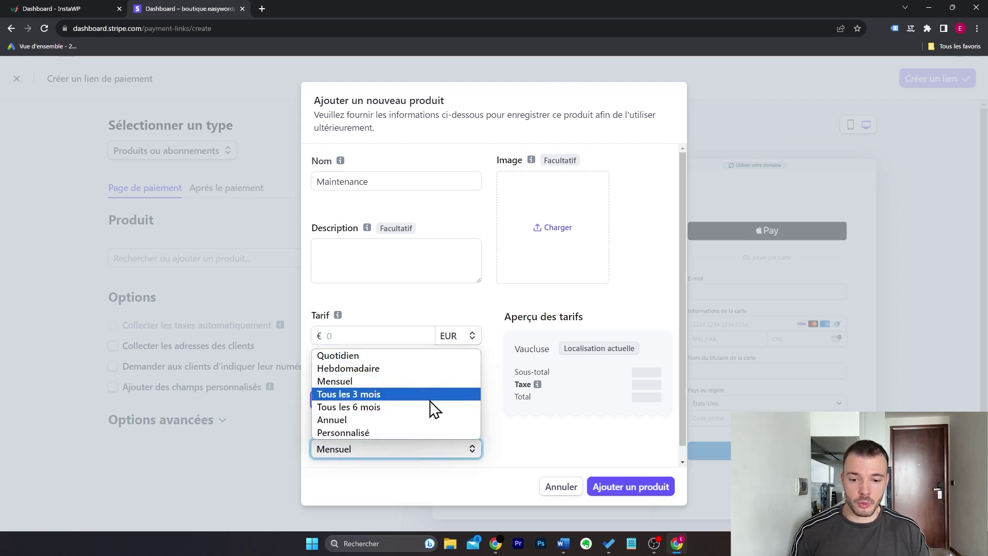
{"action": "left_click", "coordinate": [459, 381]}
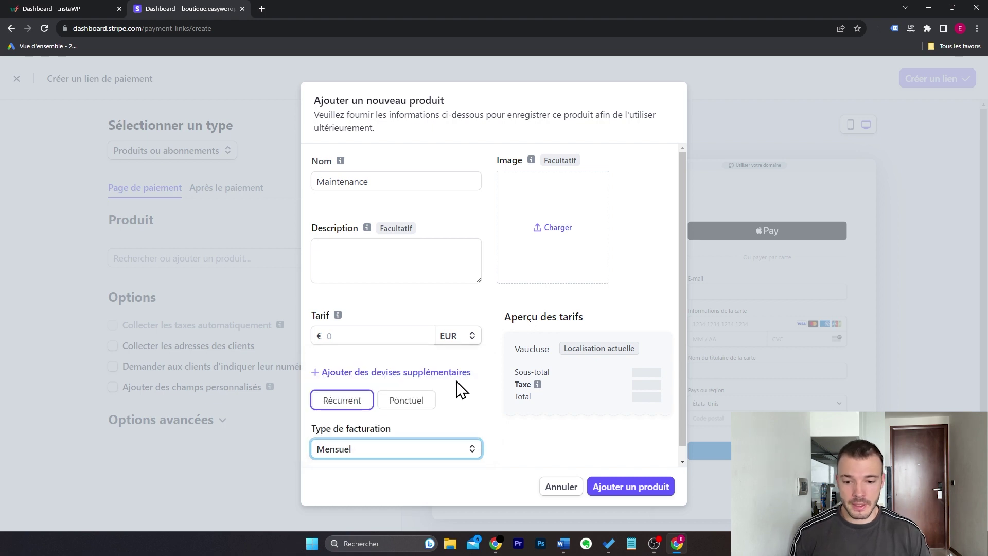
{"action": "left_click", "coordinate": [419, 340]}
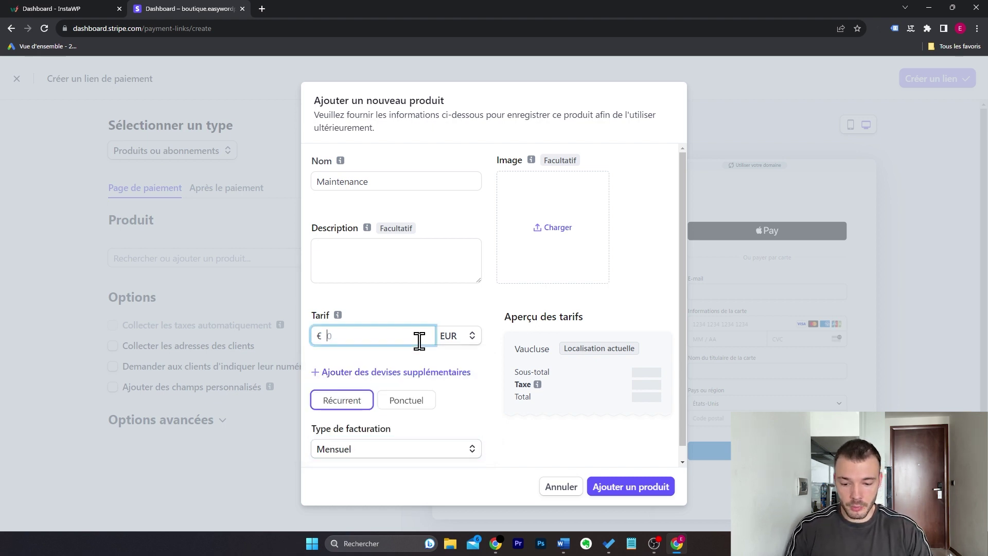
{"action": "type", "text": "150"}
{"action": "left_click", "coordinate": [424, 314]}
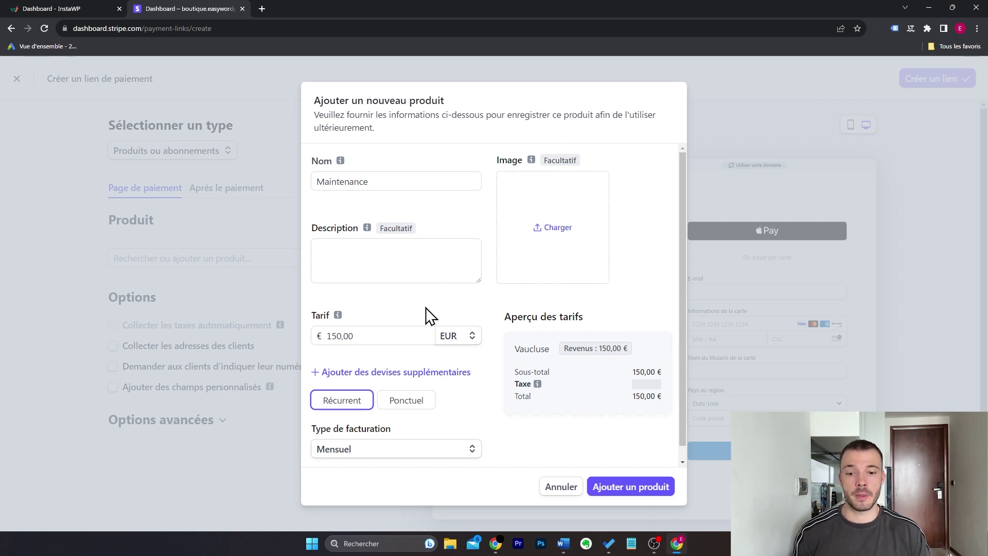
{"action": "left_click", "coordinate": [419, 404]}
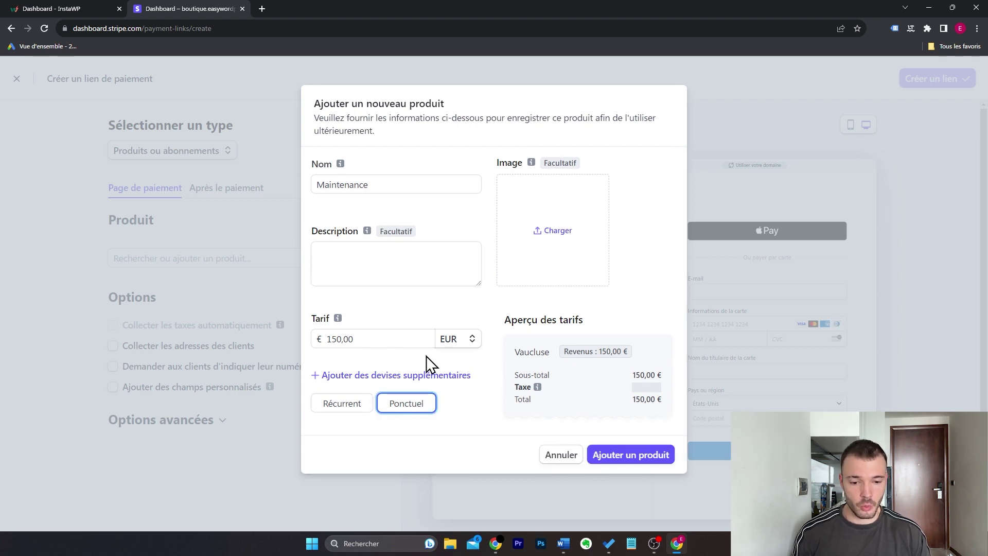
Step: Add Maintenance to the link, then turn custom checkout fields on and back off
{"action": "left_click", "coordinate": [663, 457]}
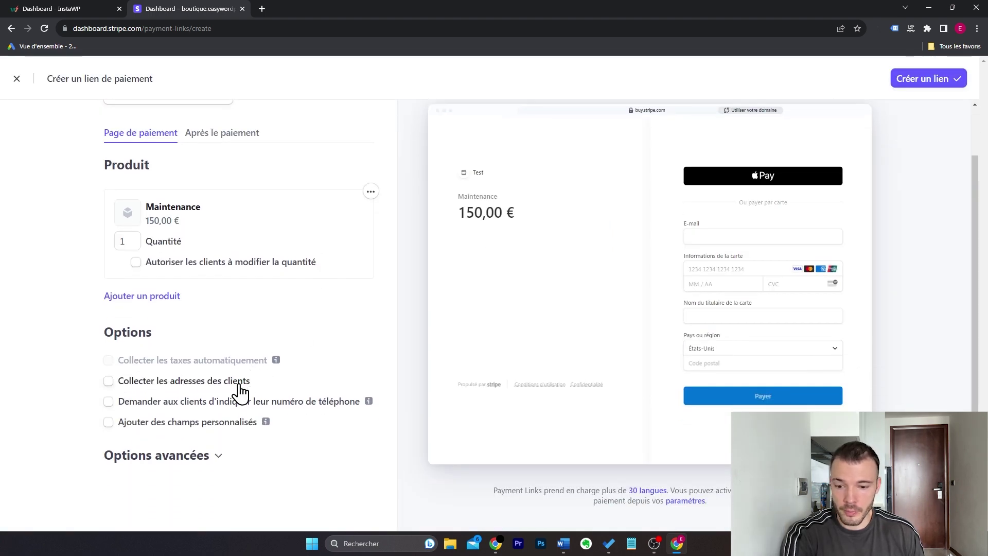
{"action": "left_click", "coordinate": [237, 423]}
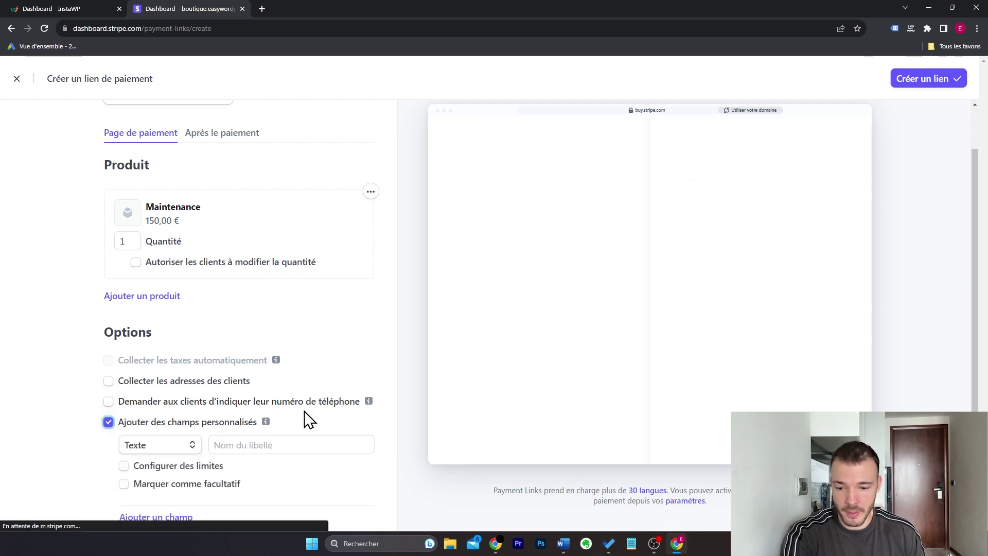
{"action": "scroll", "coordinate": [306, 419], "scroll_direction": "down", "scroll_amount": 2}
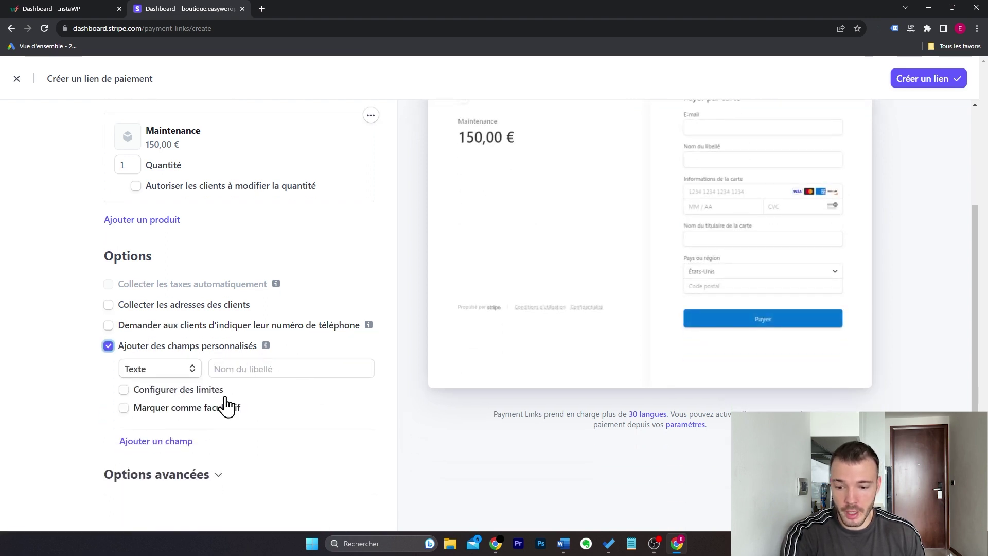
{"action": "left_click", "coordinate": [192, 370]}
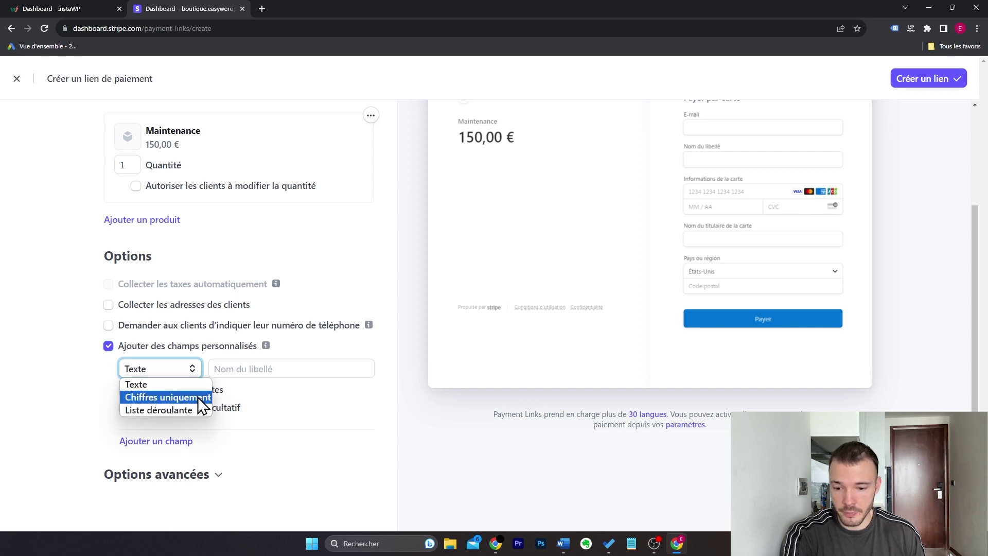
{"action": "key", "text": "Escape"}
{"action": "scroll", "coordinate": [347, 408], "scroll_direction": "up", "scroll_amount": 3}
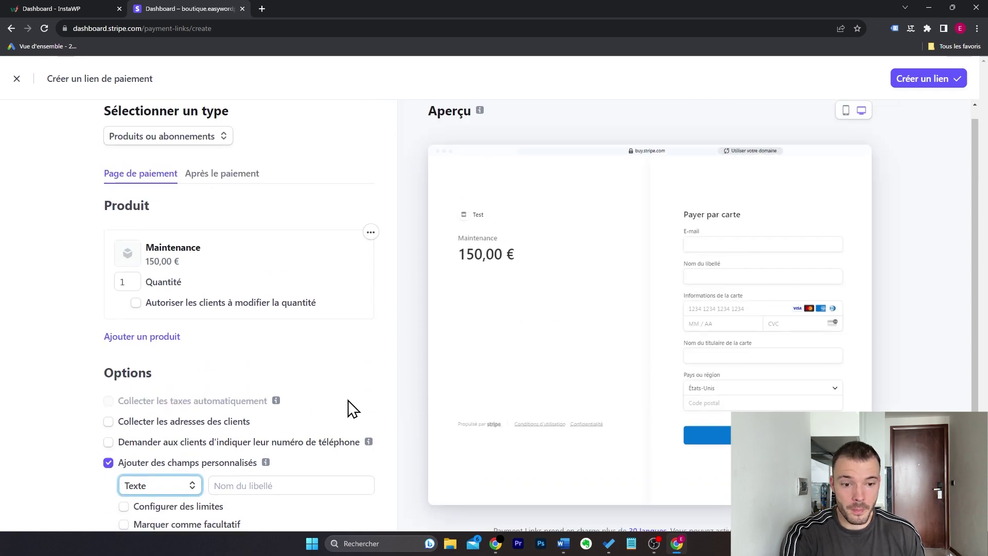
{"action": "scroll", "coordinate": [350, 408], "scroll_direction": "down", "scroll_amount": 3}
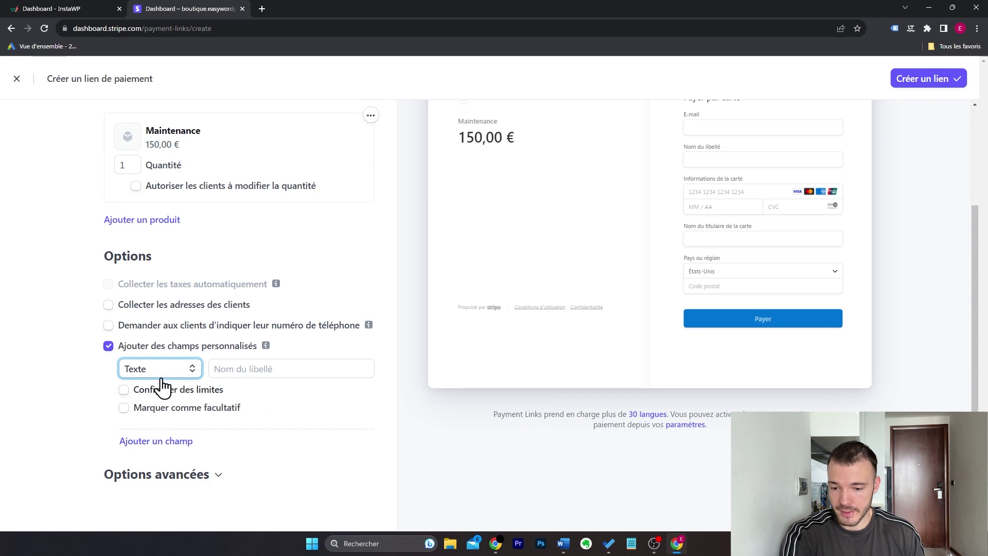
{"action": "left_click", "coordinate": [108, 346]}
Step: Review Options avancées, keeping 'Payer' as the call-to-action wording
{"action": "left_click", "coordinate": [217, 456]}
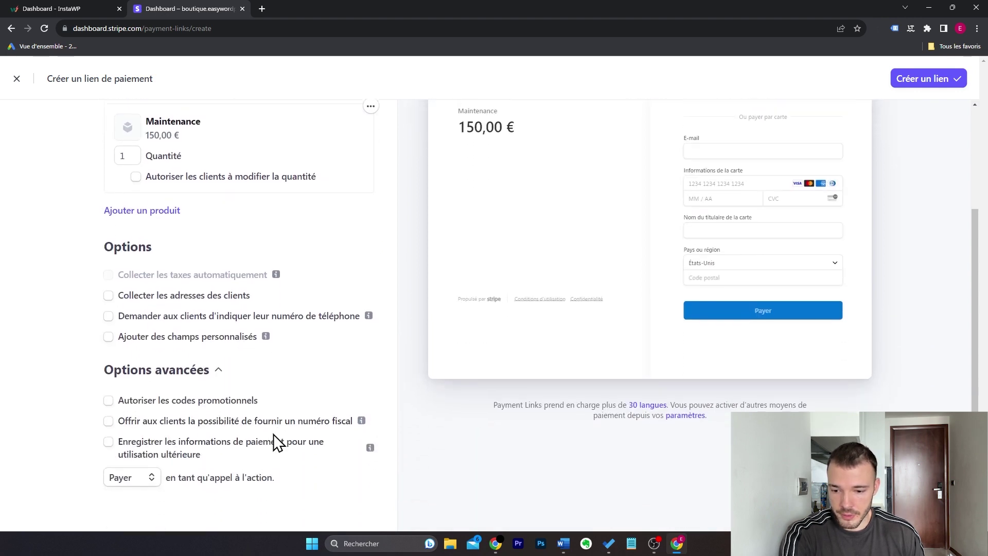
{"action": "left_click", "coordinate": [151, 474]}
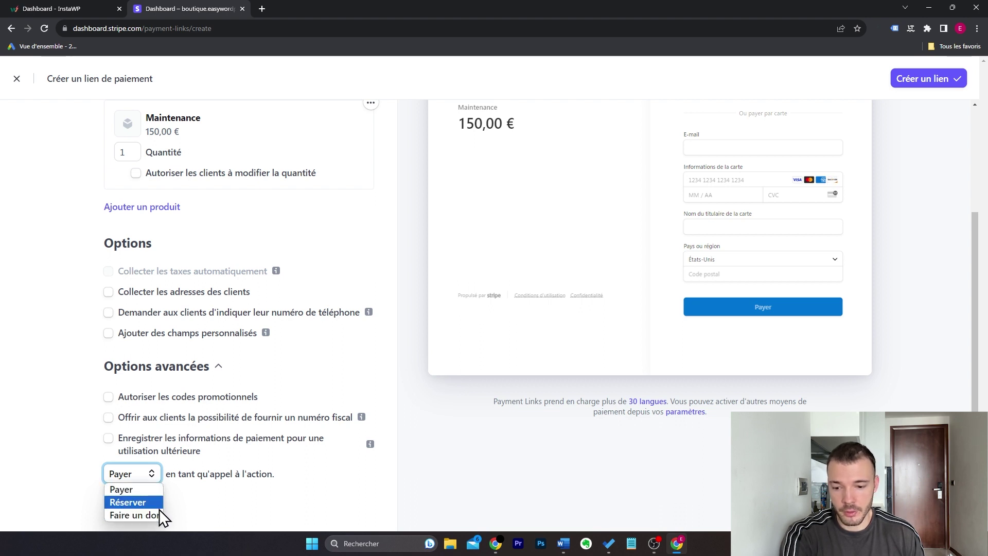
{"action": "left_click", "coordinate": [153, 489]}
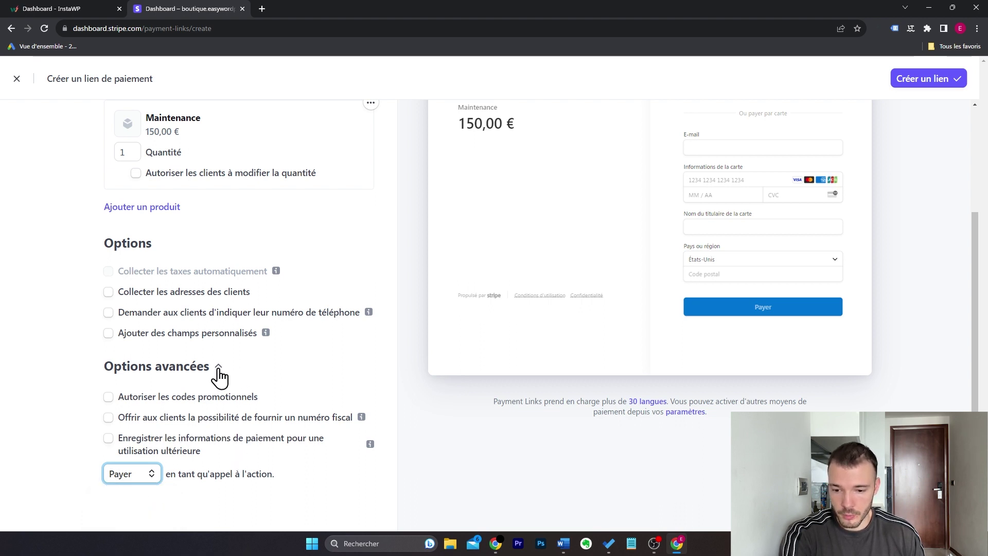
{"action": "left_click", "coordinate": [218, 368]}
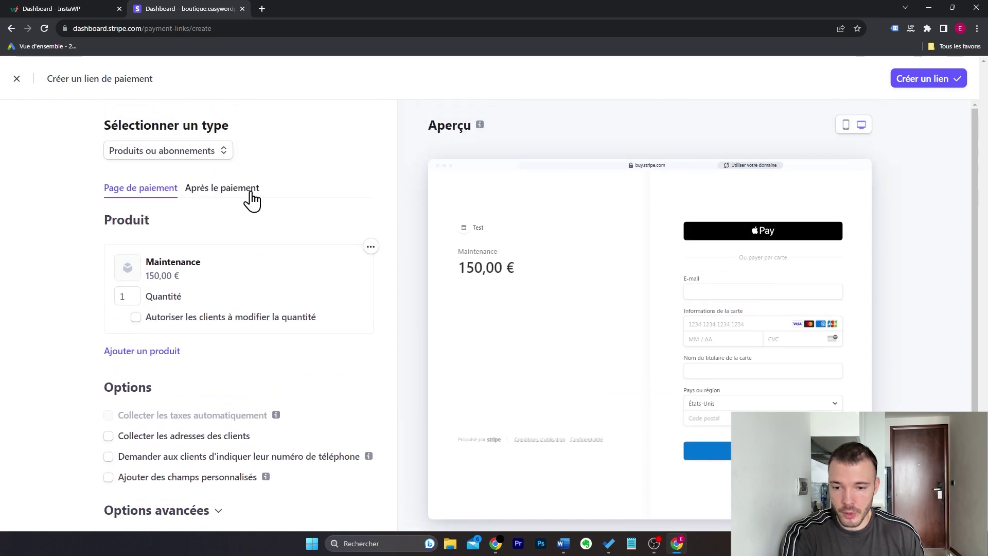
Step: Try the redirect option under Après le paiement, then keep 'Afficher la page de confirmation'
{"action": "left_click", "coordinate": [250, 199]}
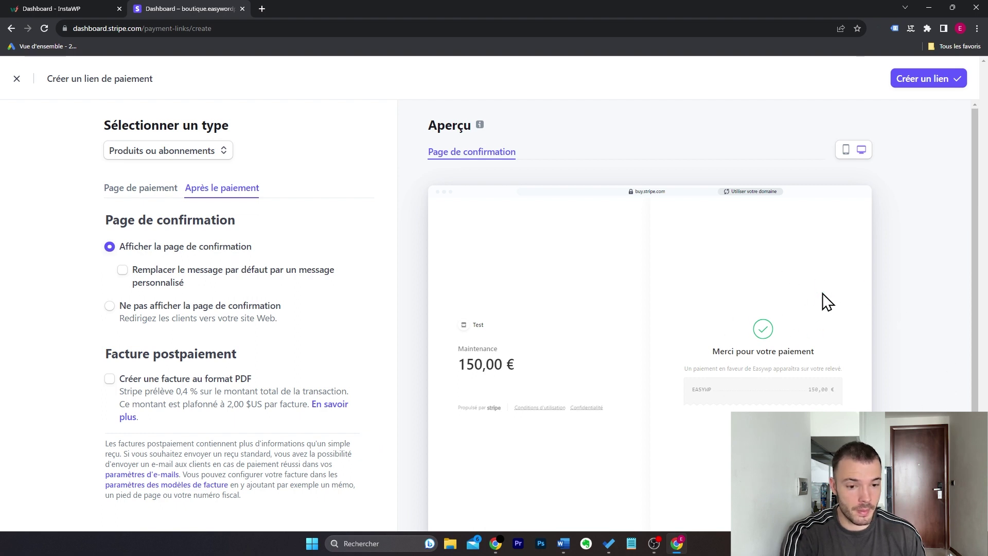
{"action": "left_click", "coordinate": [122, 270]}
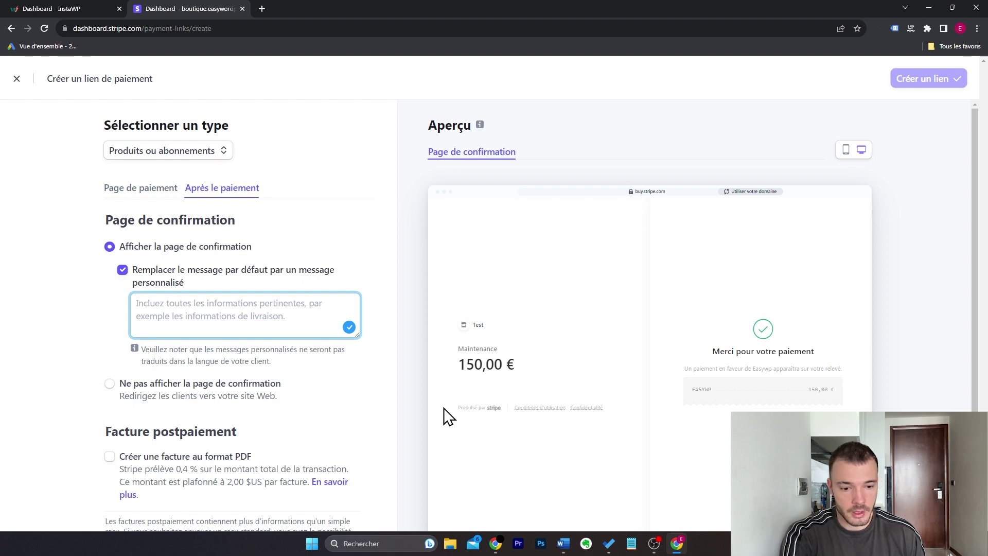
{"action": "left_click", "coordinate": [110, 385]}
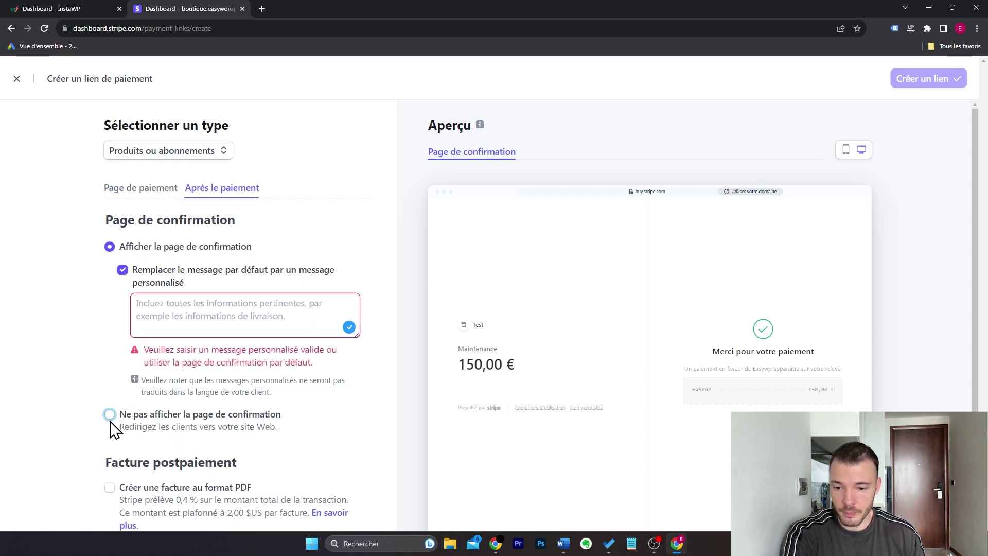
{"action": "left_click", "coordinate": [110, 417]}
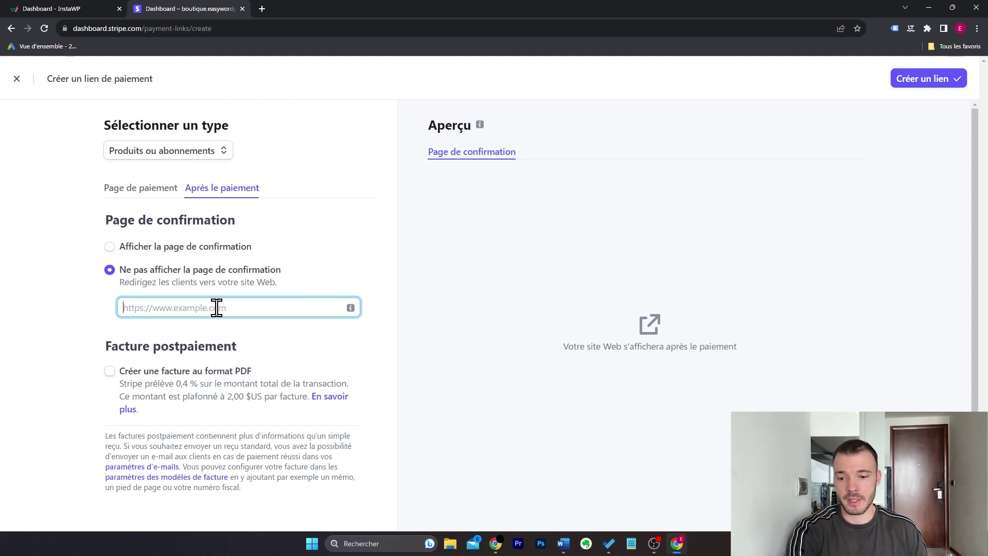
{"action": "left_click", "coordinate": [160, 192]}
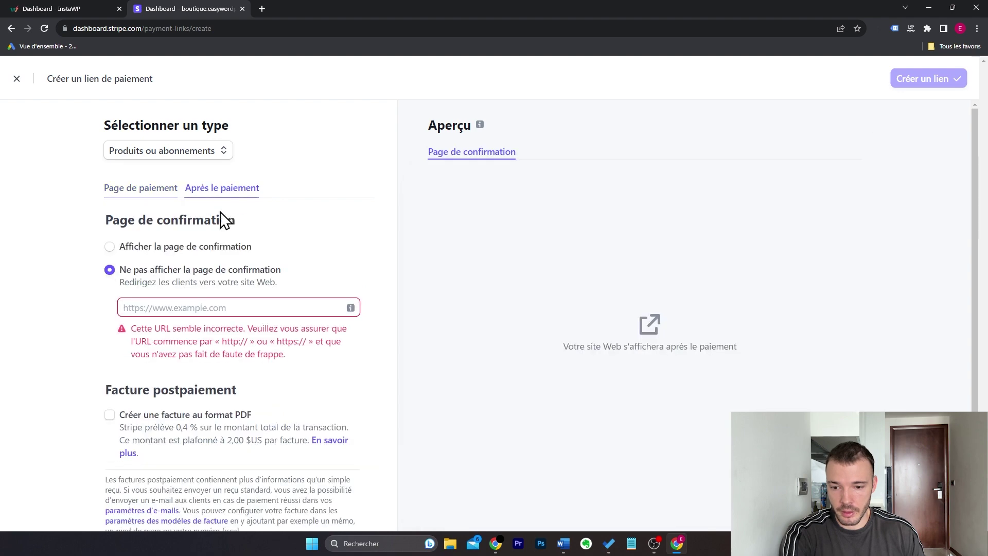
{"action": "left_click", "coordinate": [183, 248]}
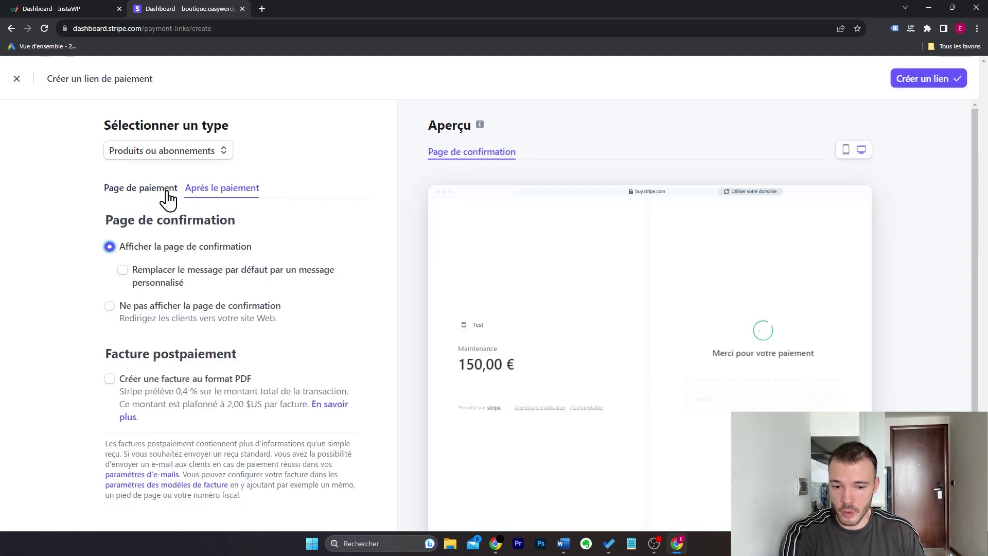
{"action": "left_click", "coordinate": [162, 191]}
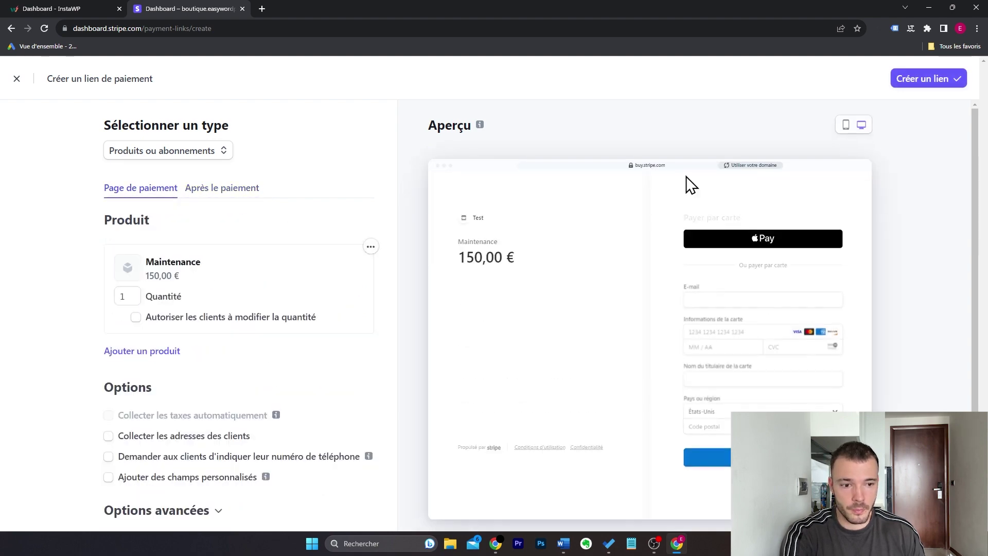
Step: Create the Maintenance payment link, copy its URL, and load it in a new browser tab
{"action": "left_click", "coordinate": [923, 78]}
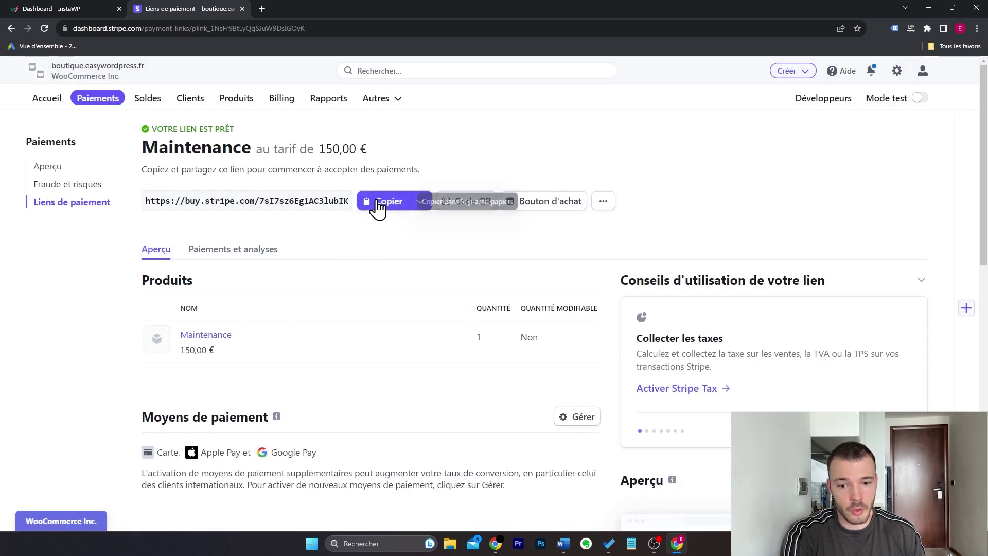
{"action": "left_click", "coordinate": [375, 208]}
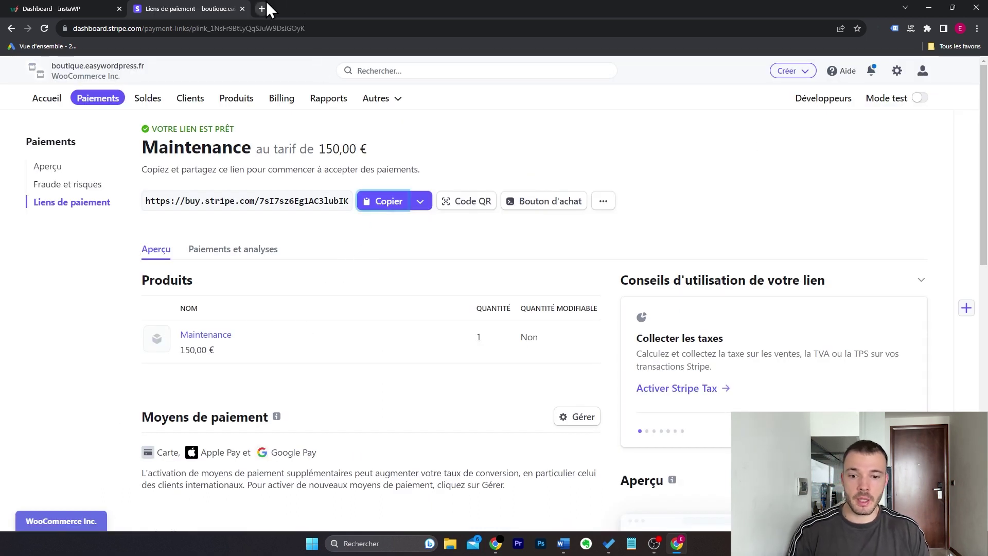
{"action": "left_click", "coordinate": [267, 3]}
{"action": "key", "text": "ctrl+v"}
{"action": "key", "text": "Return"}
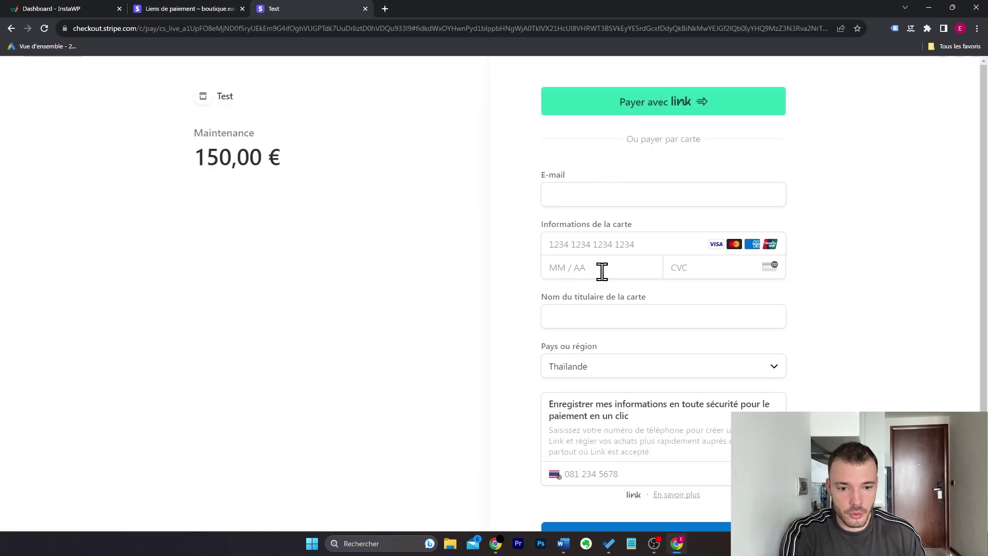
Step: Scroll through the 150,00 € Maintenance checkout page on buy.stripe.com
{"action": "scroll", "coordinate": [524, 289], "scroll_direction": "down", "scroll_amount": 1}
{"action": "scroll", "coordinate": [509, 288], "scroll_direction": "up", "scroll_amount": 1}
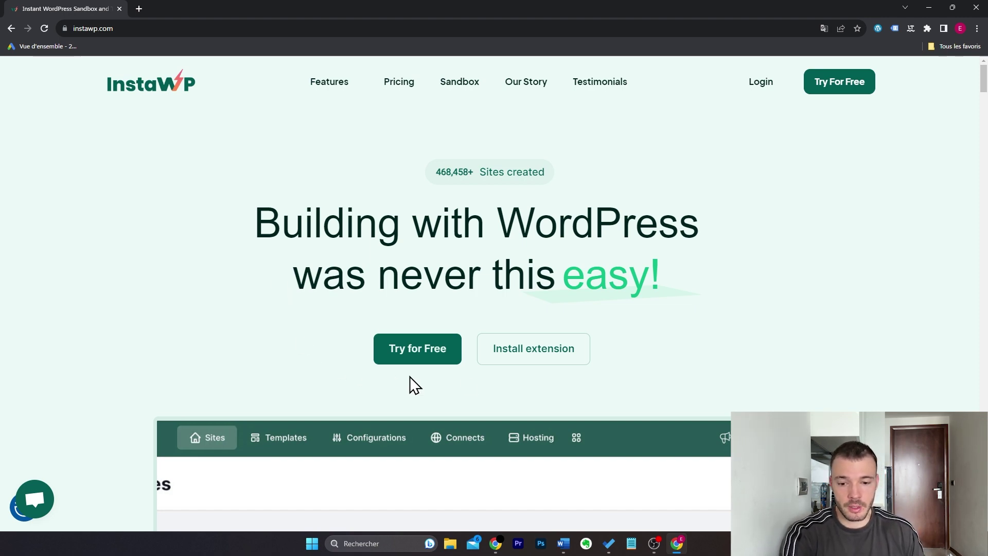
Step: Launch a free InstaWP site using the business e-mail, WooCommerce configuration and Freelancer profile
{"action": "left_click", "coordinate": [436, 353]}
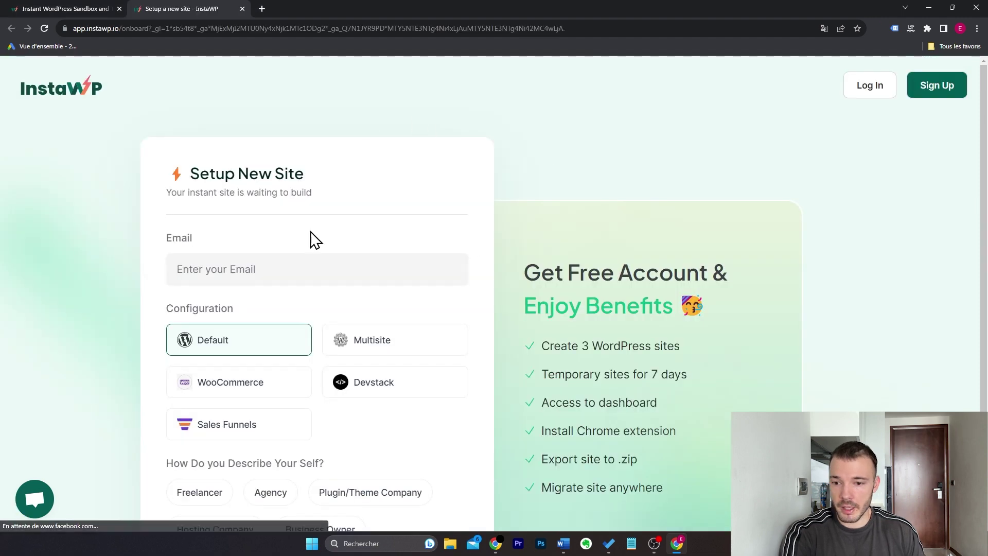
{"action": "scroll", "coordinate": [397, 186], "scroll_direction": "down", "scroll_amount": 1}
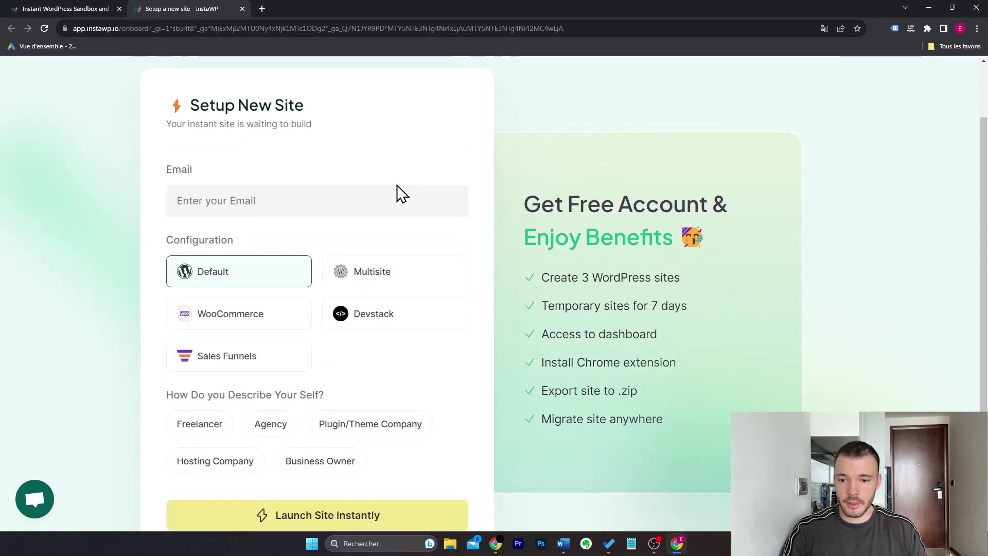
{"action": "left_click", "coordinate": [336, 204]}
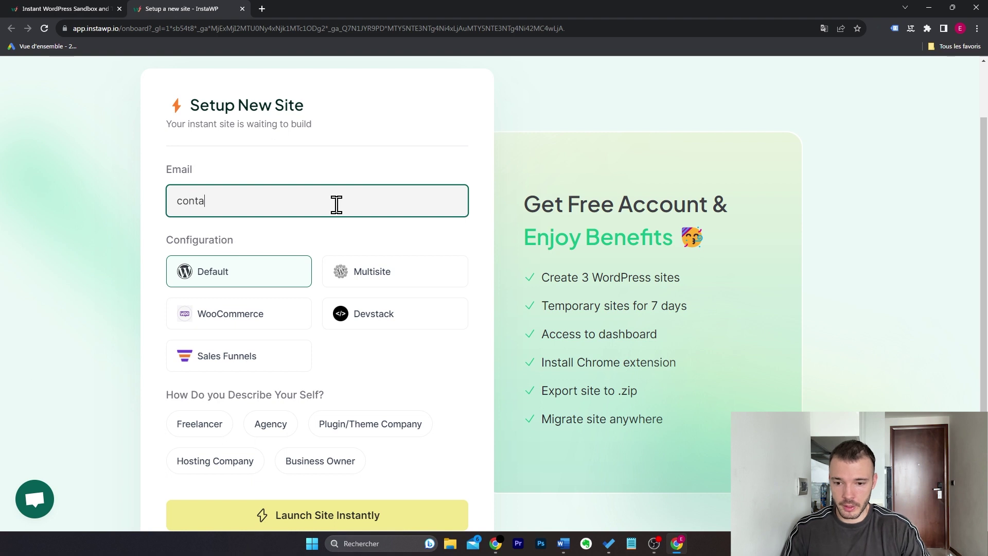
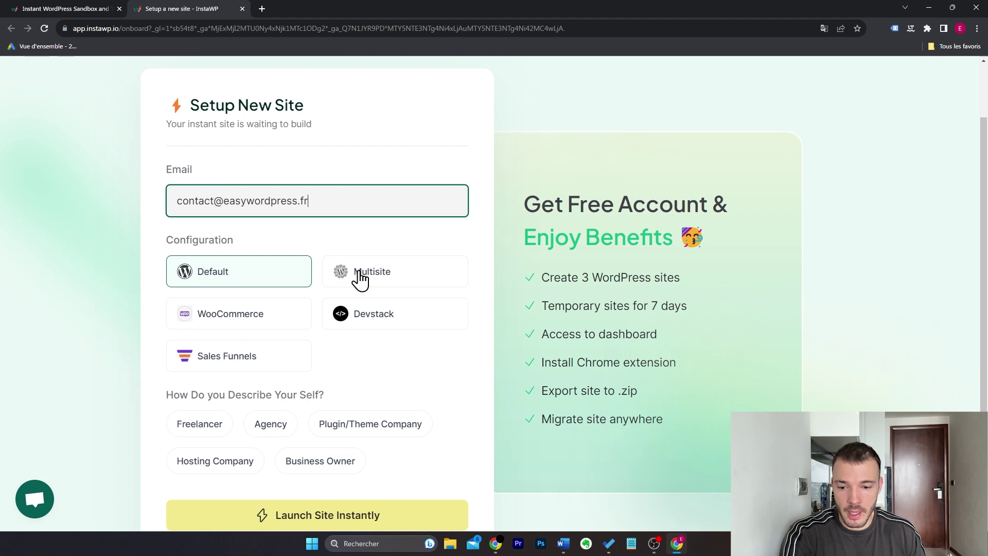
{"action": "left_click", "coordinate": [254, 323]}
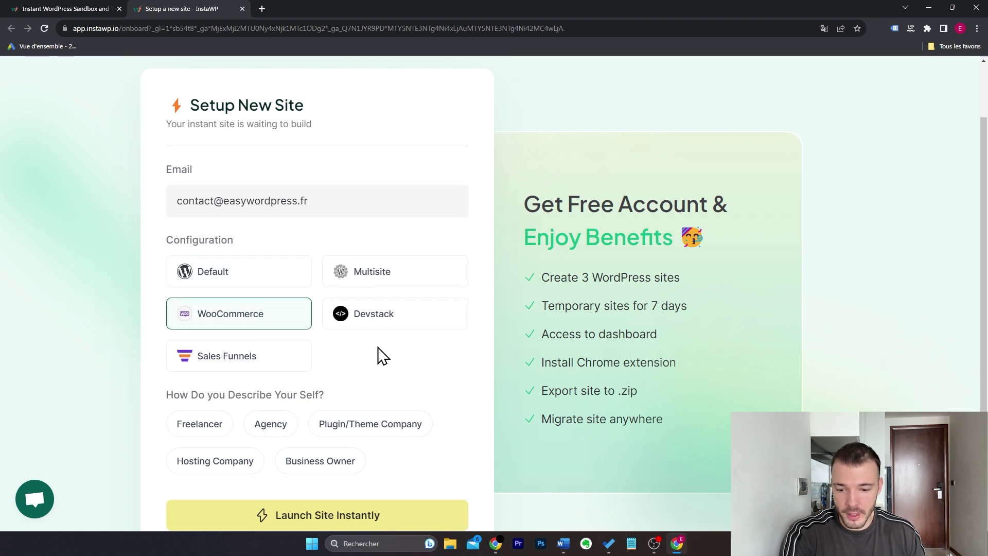
{"action": "scroll", "coordinate": [381, 355], "scroll_direction": "down", "scroll_amount": 1}
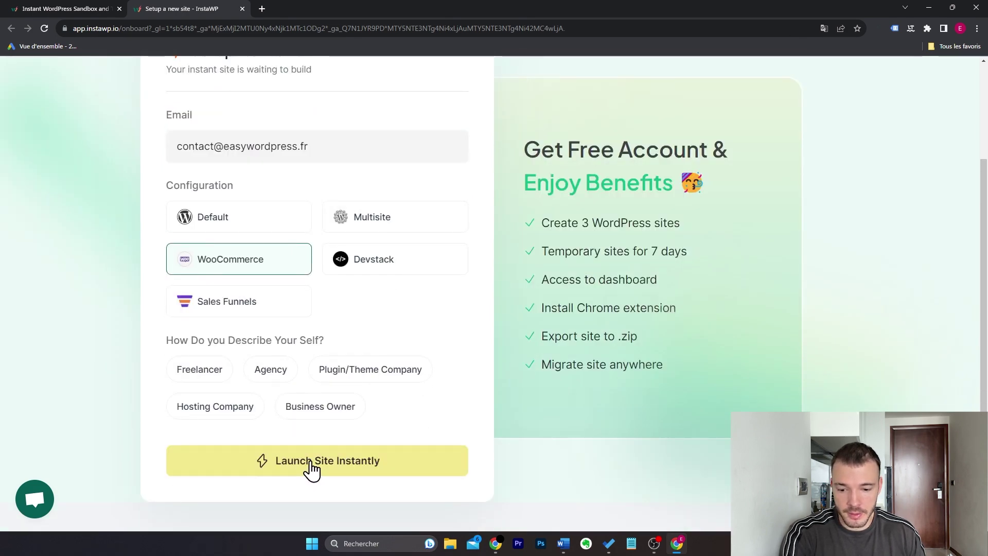
{"action": "left_click", "coordinate": [311, 469]}
{"action": "left_click", "coordinate": [215, 376]}
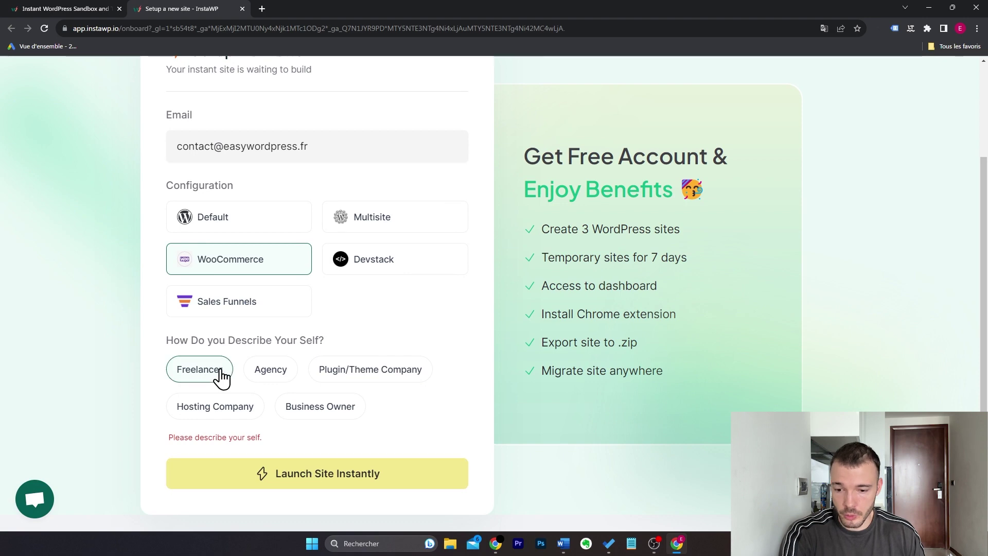
{"action": "left_click", "coordinate": [326, 474]}
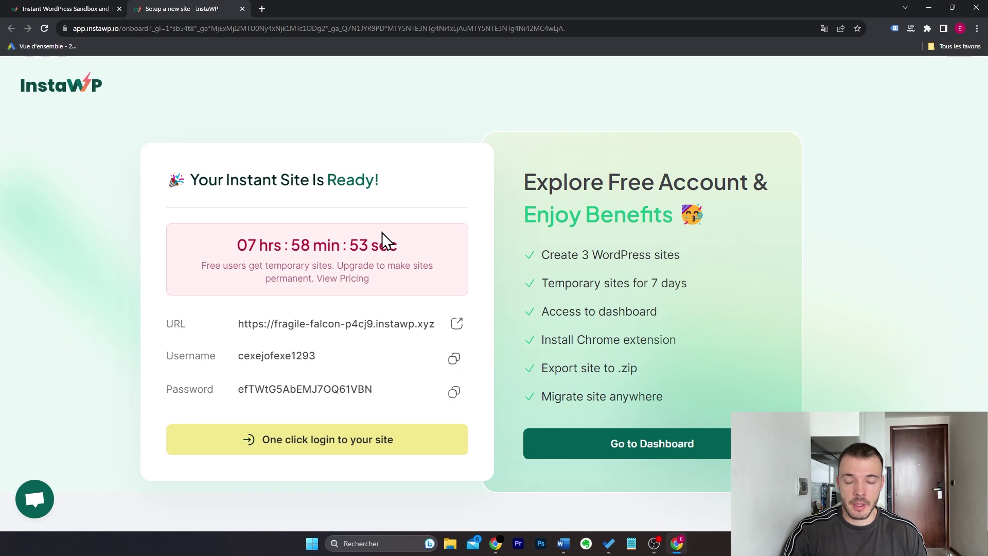
Step: Point out the site's lifetime countdown and 3-sites benefit, then use one-click login
{"action": "left_click_drag", "start_coordinate": [236, 245], "coordinate": [415, 253]}
{"action": "left_click", "coordinate": [416, 252]}
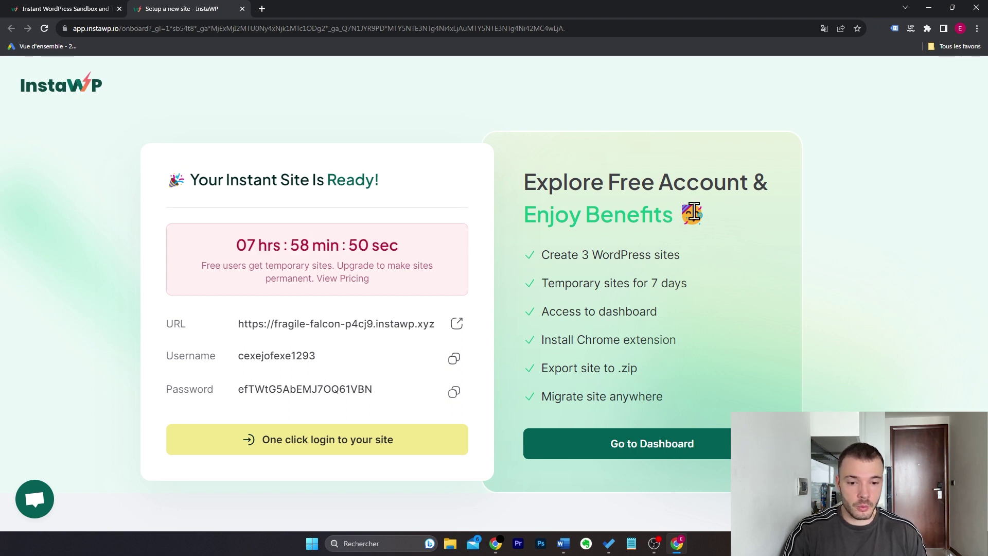
{"action": "left_click_drag", "start_coordinate": [684, 253], "coordinate": [684, 293]}
{"action": "left_click", "coordinate": [685, 294]}
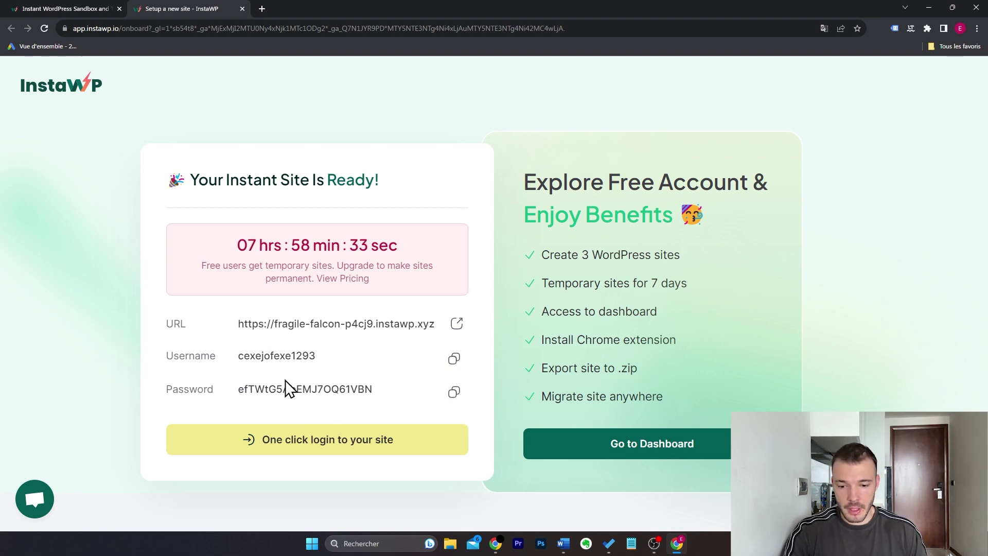
{"action": "left_click", "coordinate": [307, 442]}
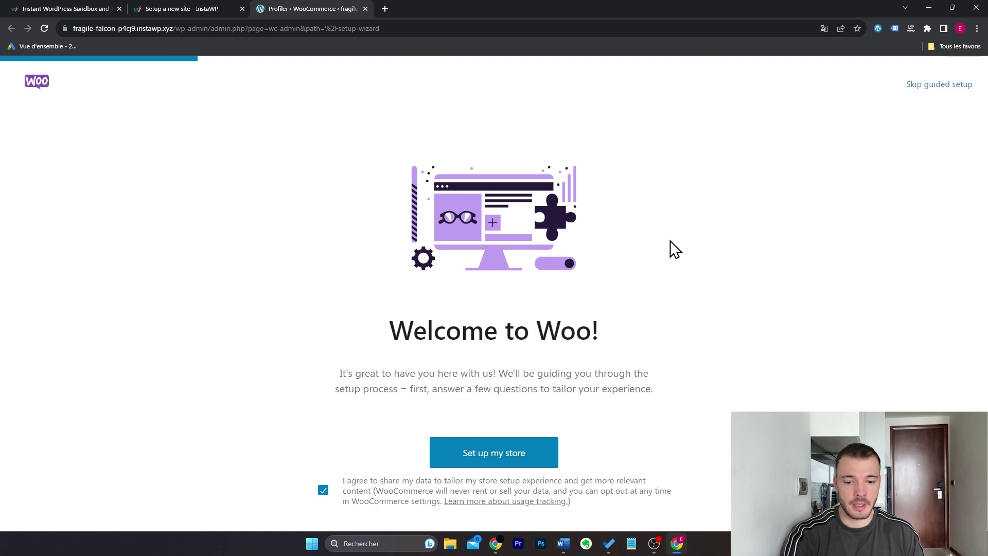
Step: Skip the WooCommerce guided setup and preview the test site's front page
{"action": "left_click", "coordinate": [926, 85]}
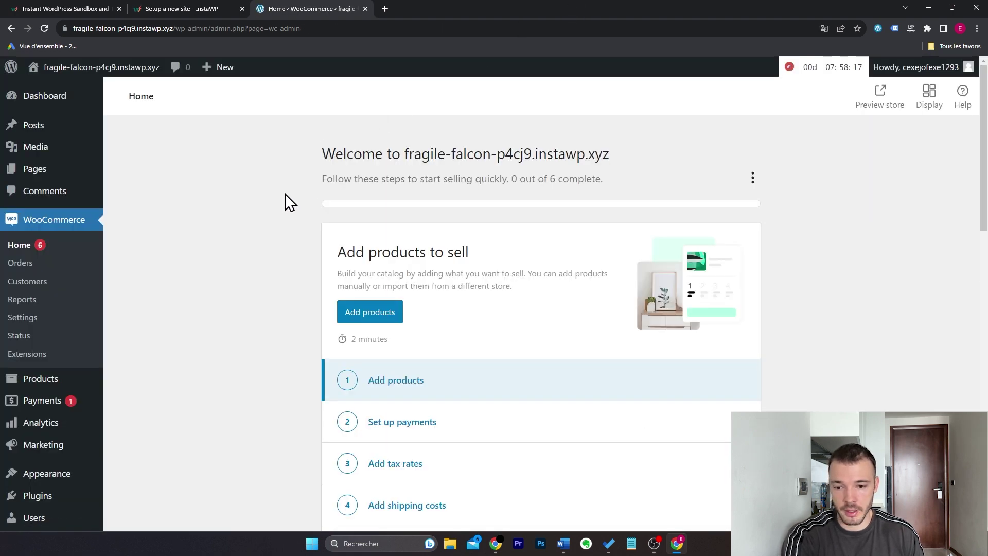
{"action": "left_click", "coordinate": [77, 86]}
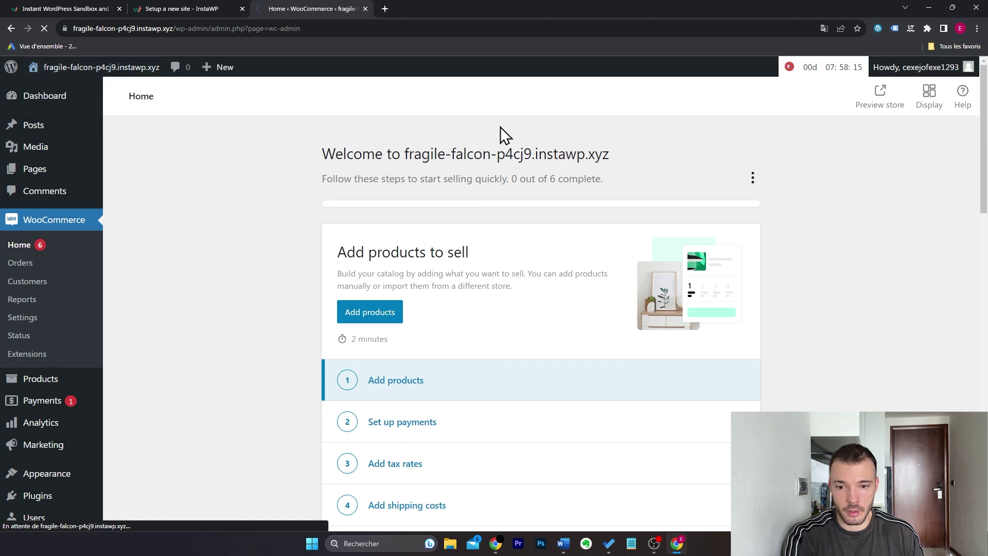
{"action": "scroll", "coordinate": [602, 220], "scroll_direction": "down", "scroll_amount": 5}
{"action": "scroll", "coordinate": [603, 222], "scroll_direction": "up", "scroll_amount": 6}
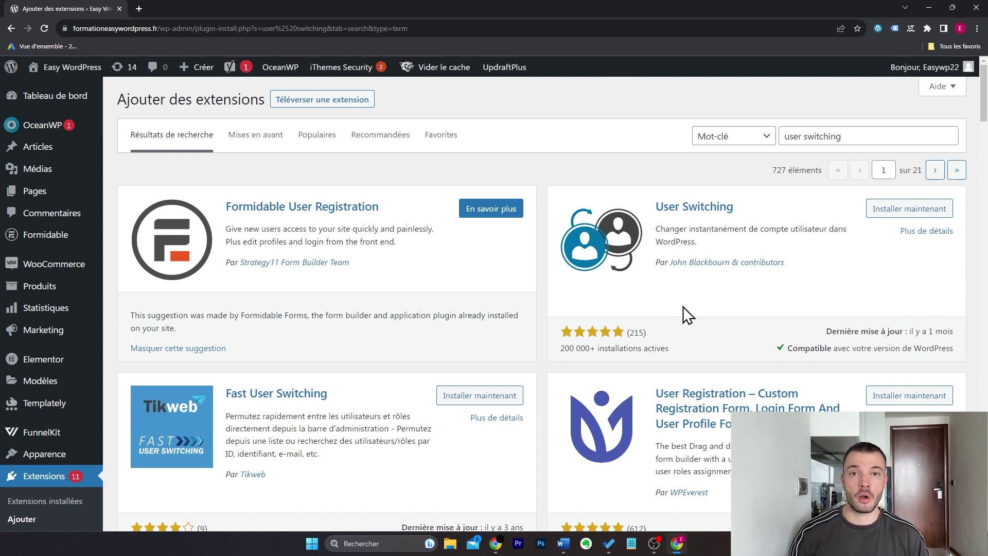
Step: Install the User Switching plugin and open the list of all user accounts
{"action": "left_click", "coordinate": [875, 210]}
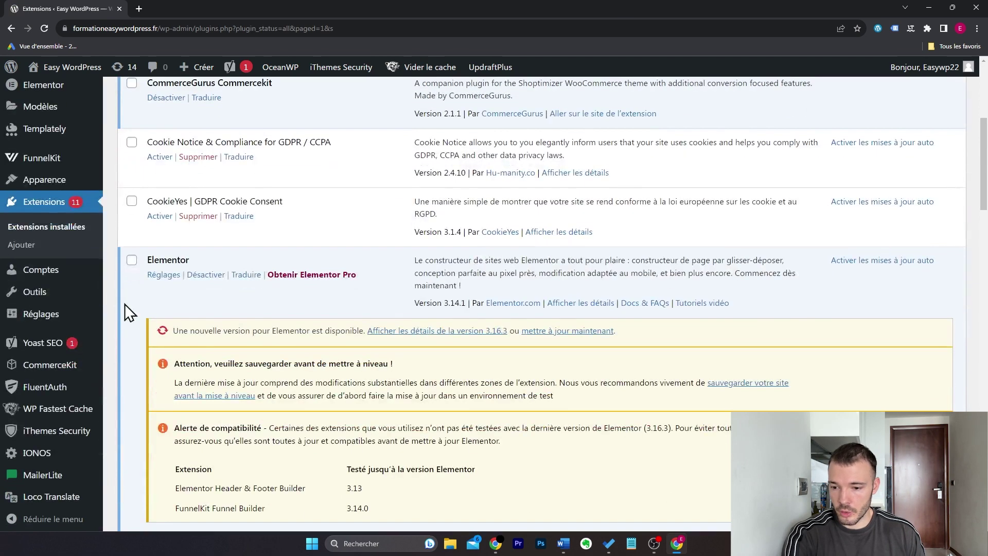
{"action": "mouse_move", "coordinate": [82, 270]}
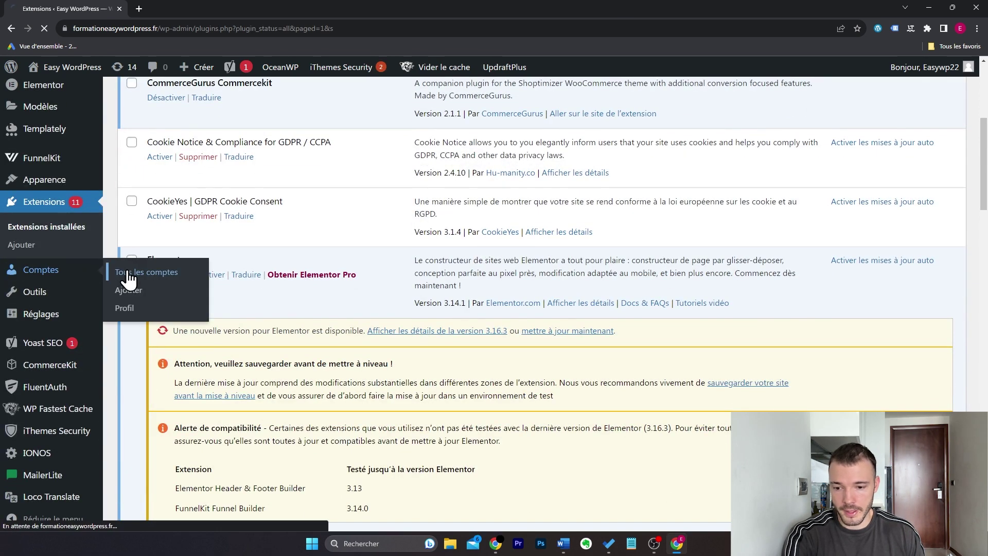
{"action": "left_click", "coordinate": [129, 276]}
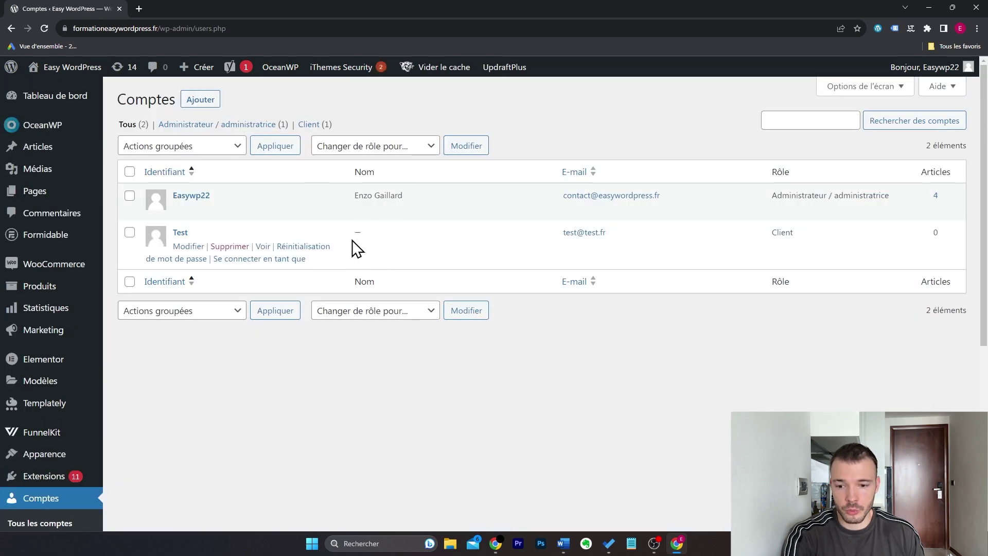
Step: Switch to the Test user's Client account with 'Se connecter en tant que'
{"action": "mouse_move", "coordinate": [585, 260]}
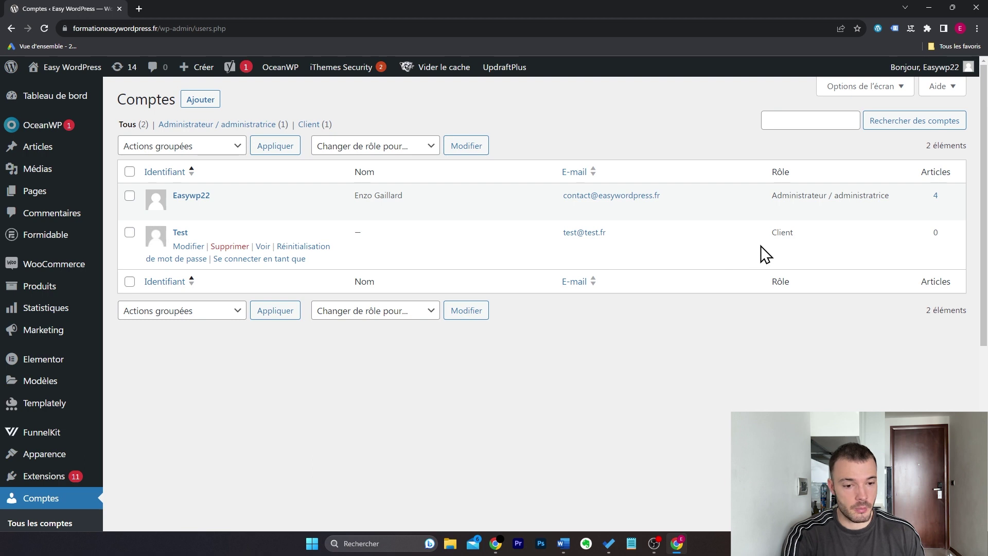
{"action": "left_click_drag", "start_coordinate": [772, 233], "coordinate": [801, 231]}
{"action": "left_click", "coordinate": [737, 324]}
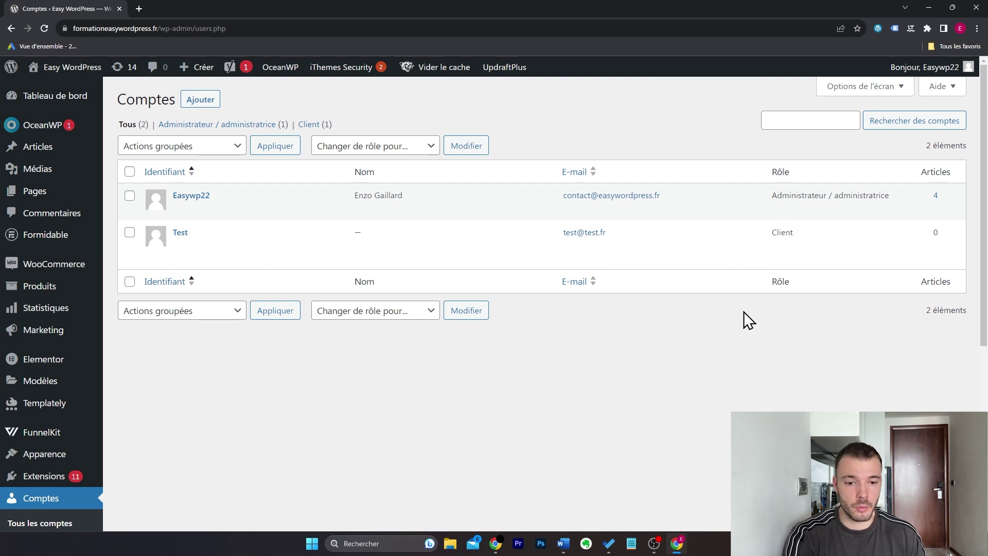
{"action": "mouse_move", "coordinate": [452, 254]}
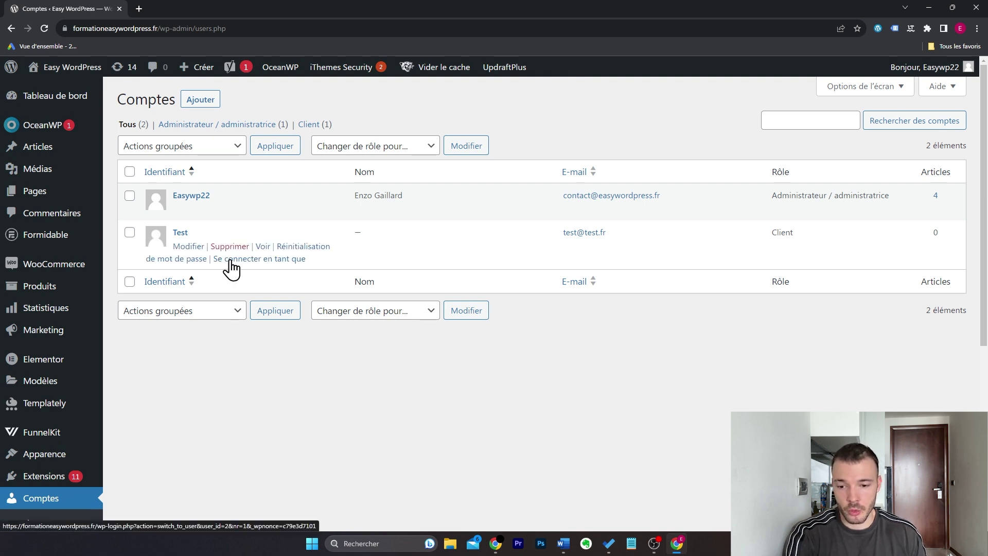
{"action": "left_click", "coordinate": [273, 260]}
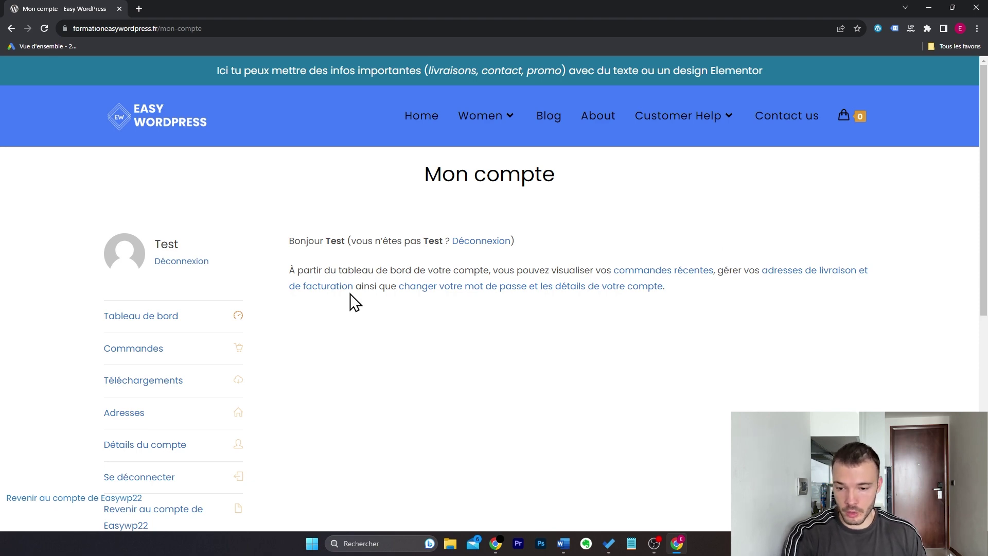
Step: From the shop's /mon-compte page, switch from the Test customer back to the original administrator account
{"action": "scroll", "coordinate": [478, 319], "scroll_direction": "down", "scroll_amount": 3}
{"action": "scroll", "coordinate": [484, 319], "scroll_direction": "up", "scroll_amount": 3}
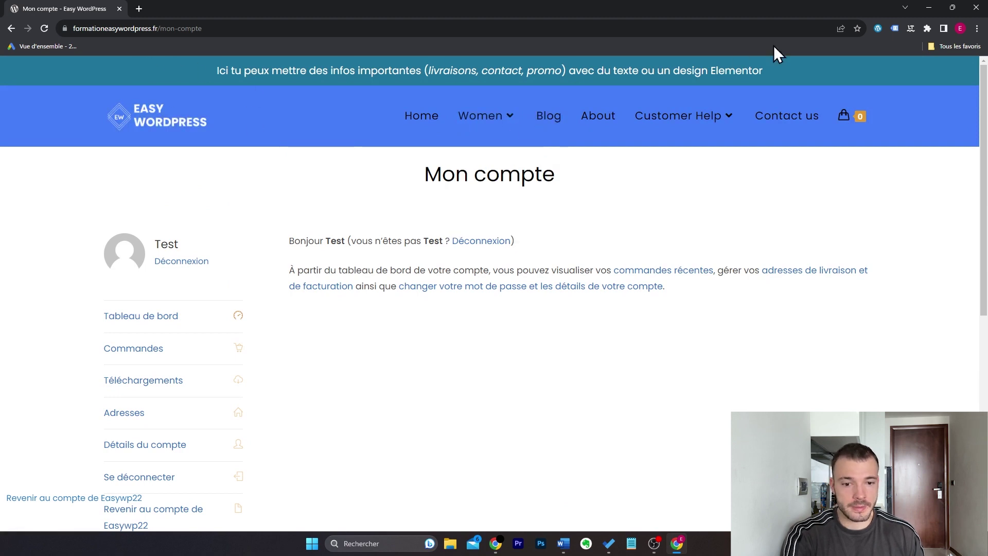
{"action": "left_click", "coordinate": [185, 126]}
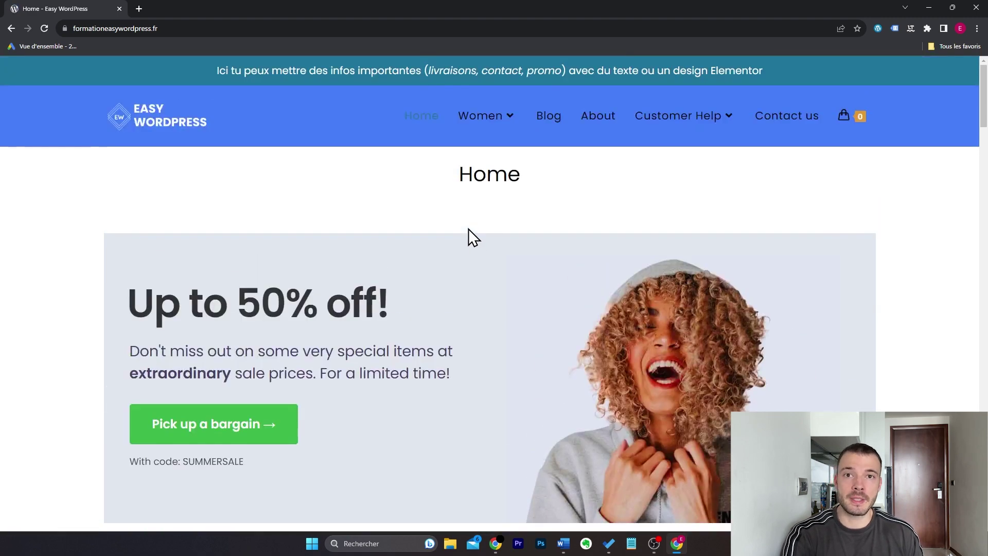
{"action": "left_click", "coordinate": [236, 25]}
{"action": "left_click", "coordinate": [235, 25]}
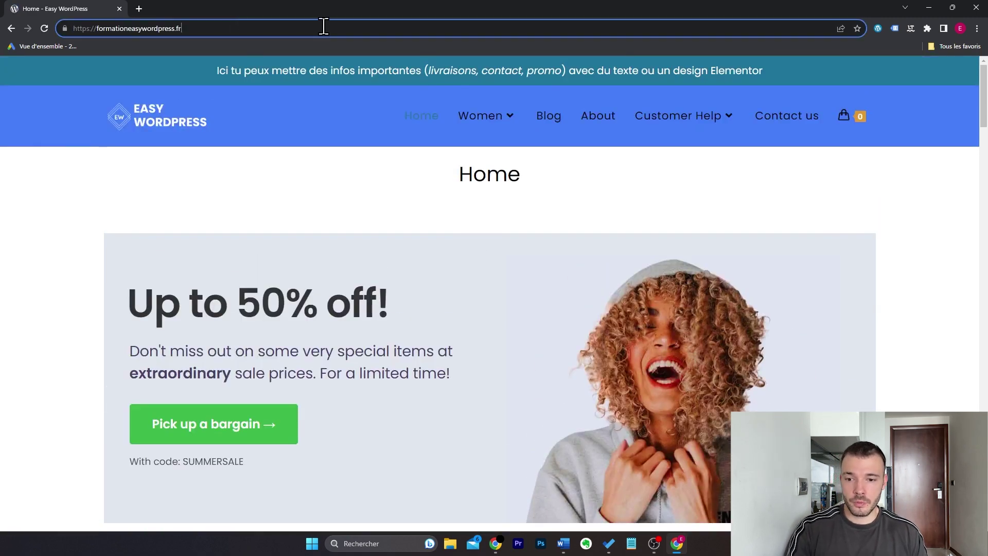
{"action": "type", "text": "/mon-compte"}
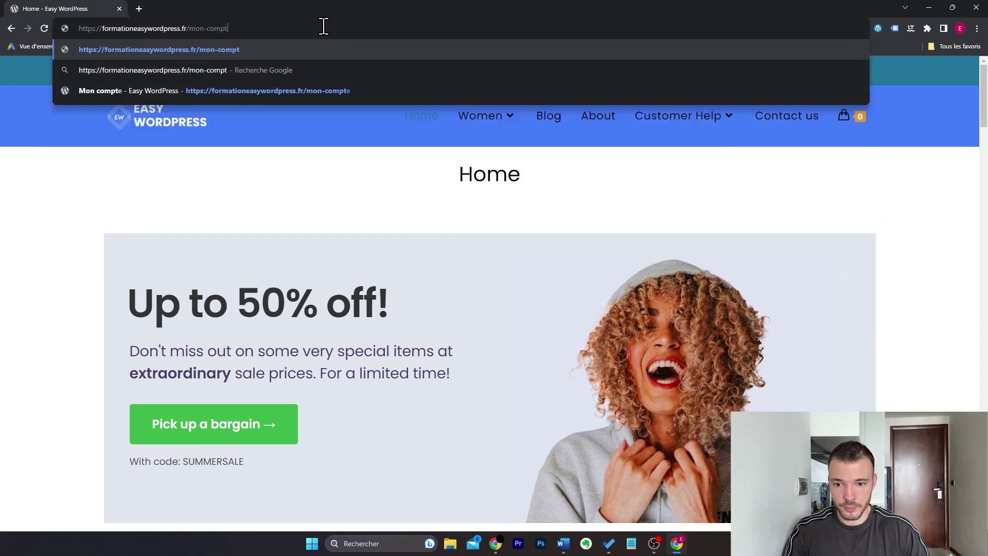
{"action": "key", "text": "Return"}
{"action": "scroll", "coordinate": [369, 355], "scroll_direction": "down", "scroll_amount": 1}
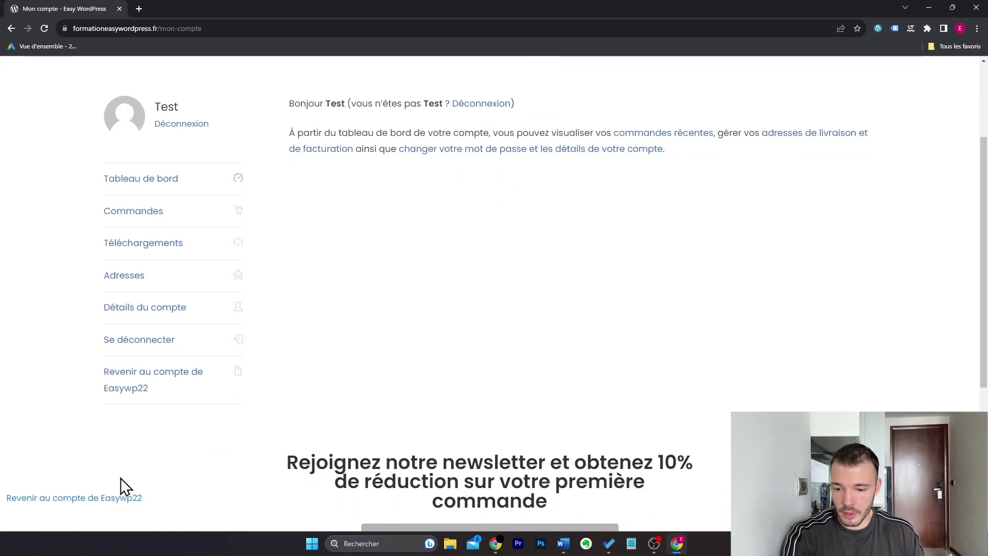
{"action": "left_click", "coordinate": [94, 506]}
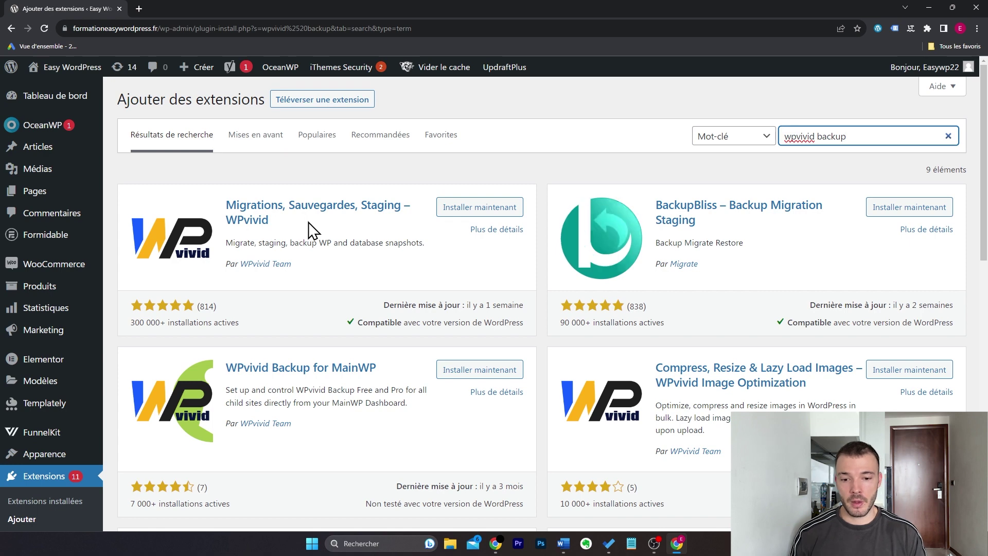
Step: Install WPvivid Backup and run a manual backup of the database and files
{"action": "left_click", "coordinate": [480, 208]}
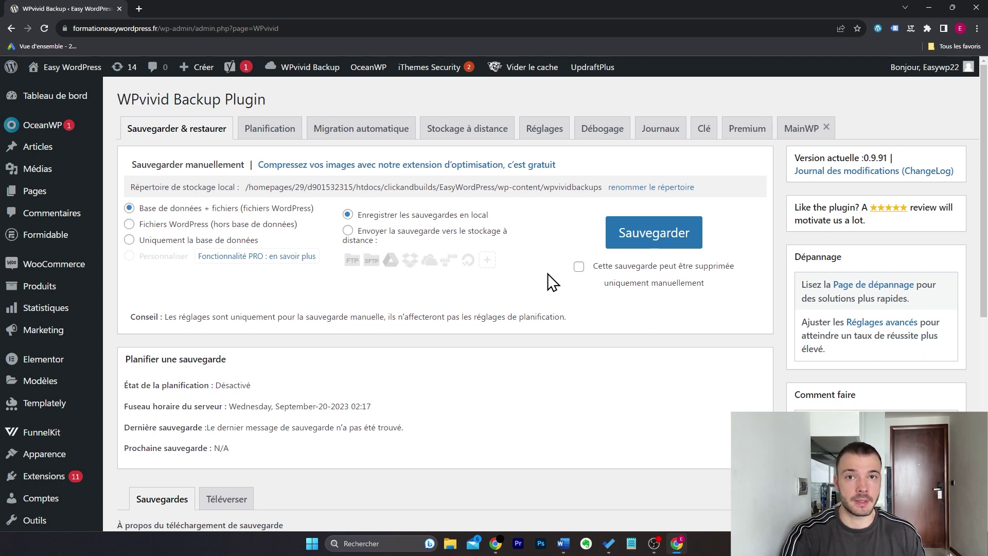
{"action": "left_click", "coordinate": [634, 242]}
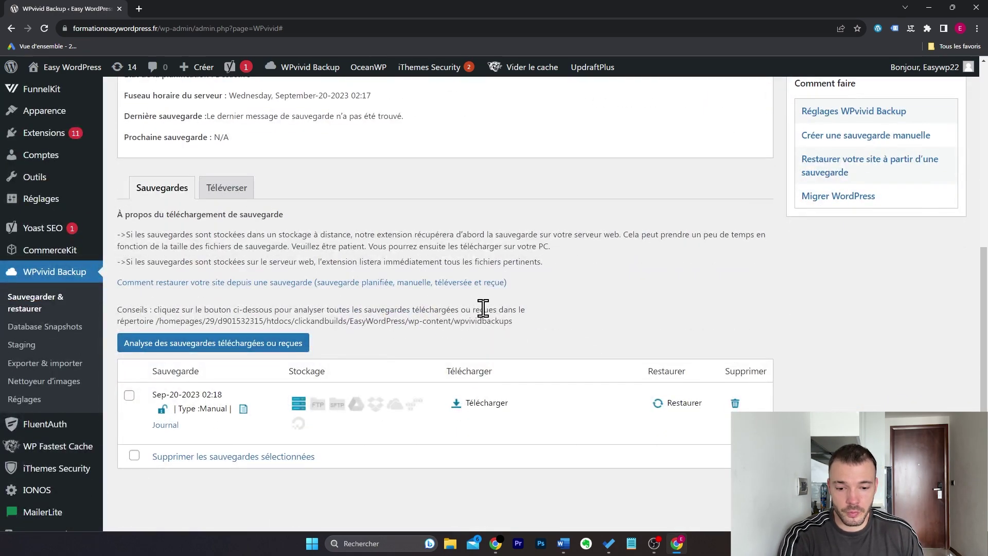
{"action": "scroll", "coordinate": [448, 309], "scroll_direction": "down", "scroll_amount": 1}
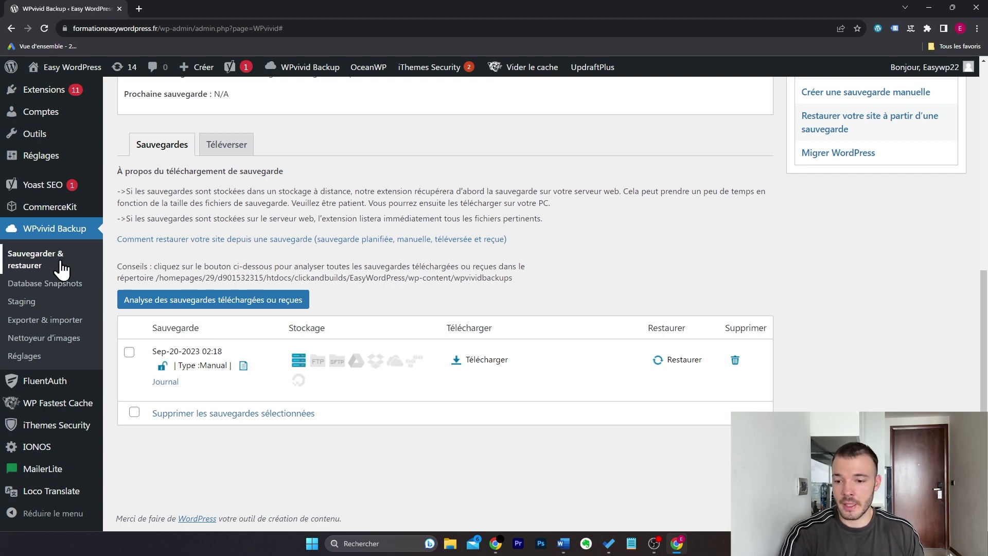
{"action": "scroll", "coordinate": [482, 277], "scroll_direction": "up", "scroll_amount": 3}
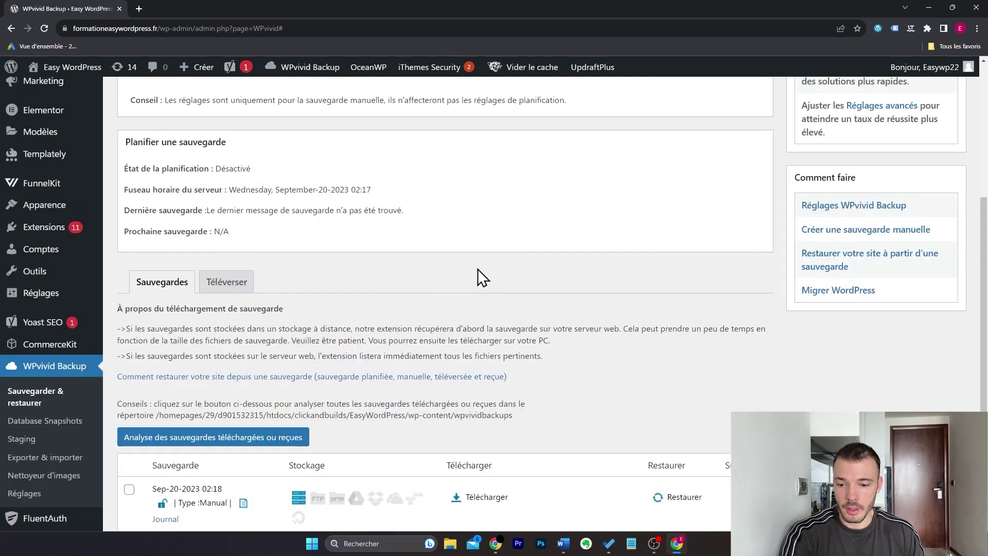
Step: Show the WPvivid area for uploading existing backups
{"action": "left_click", "coordinate": [227, 281]}
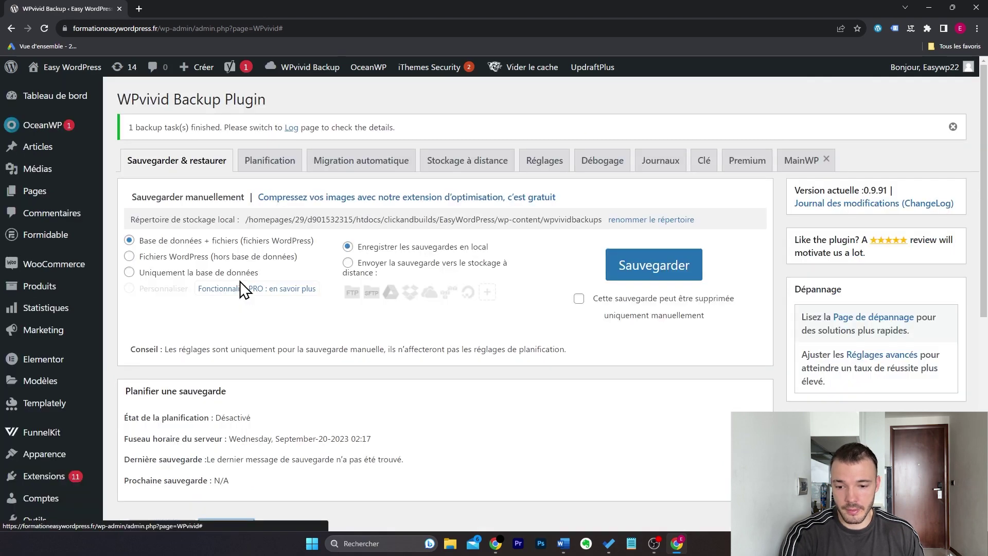
{"action": "scroll", "coordinate": [500, 313], "scroll_direction": "down", "scroll_amount": 2}
{"action": "scroll", "coordinate": [499, 313], "scroll_direction": "down", "scroll_amount": 4}
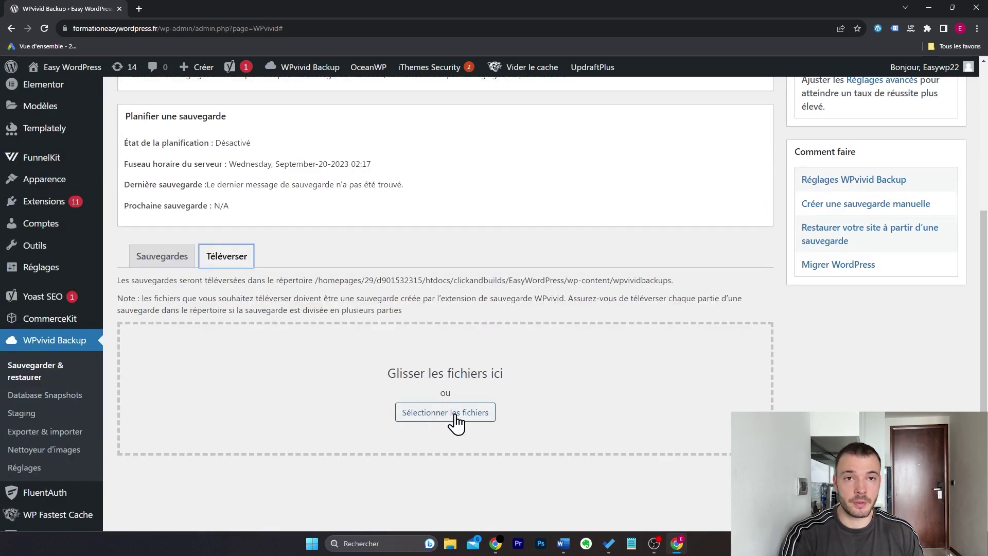
Step: Return to the WPvivid Sauvegardes list to review the saved Sep-20-2023 backup
{"action": "left_click", "coordinate": [189, 263]}
{"action": "scroll", "coordinate": [435, 335], "scroll_direction": "down", "scroll_amount": 5}
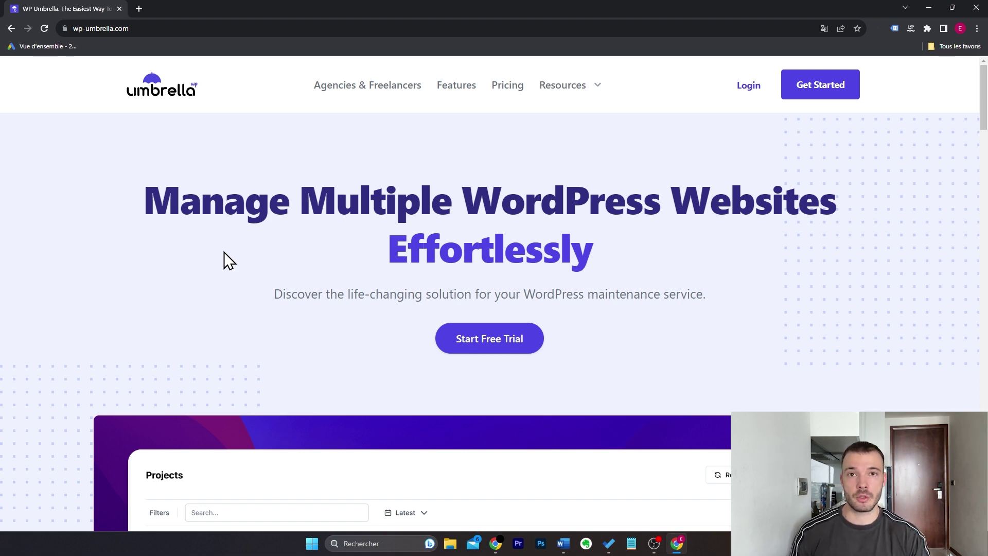
Step: Browse the wp-umbrella.com homepage, then view the $1.99 per month per site pricing with 14-day trial
{"action": "scroll", "coordinate": [224, 251], "scroll_direction": "down", "scroll_amount": 6}
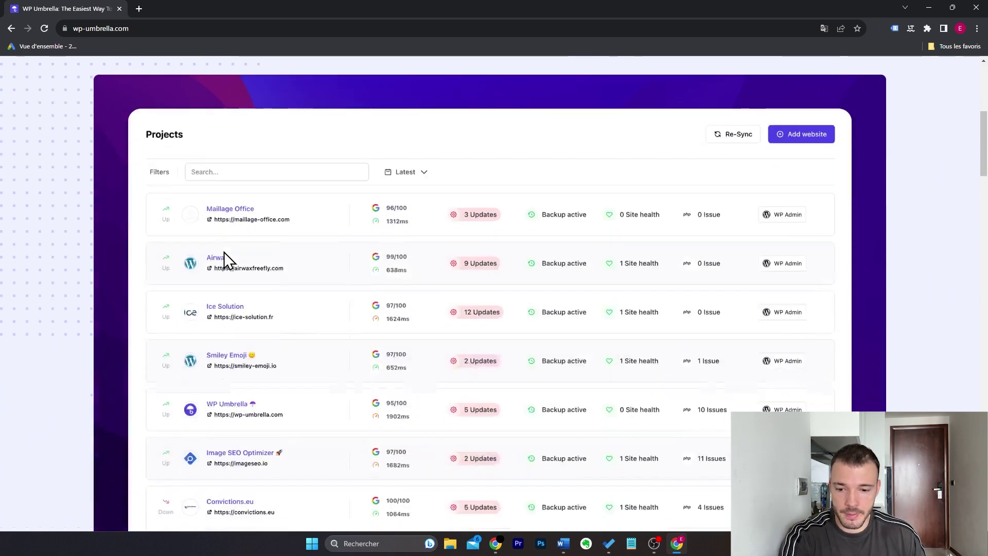
{"action": "scroll", "coordinate": [224, 252], "scroll_direction": "down", "scroll_amount": 1}
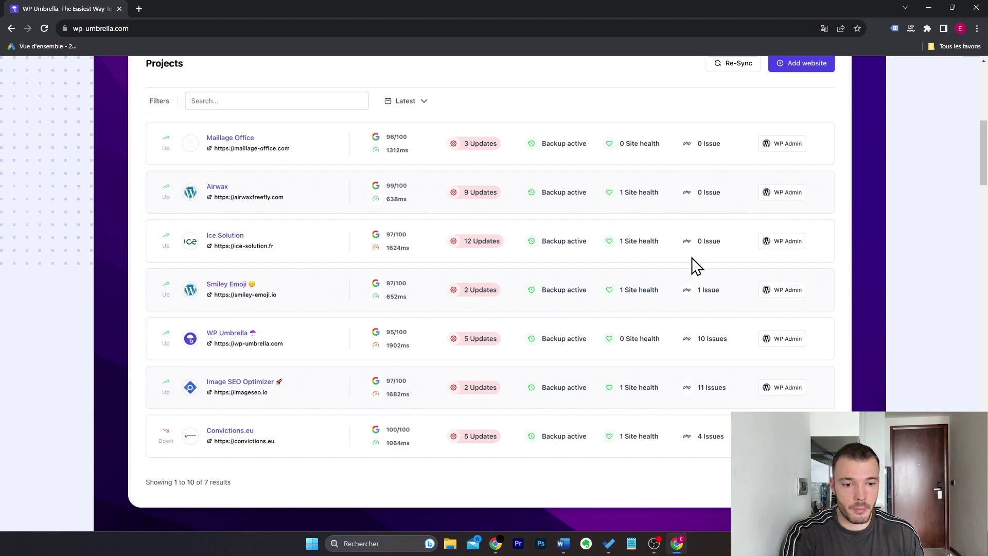
{"action": "scroll", "coordinate": [692, 259], "scroll_direction": "down", "scroll_amount": 15}
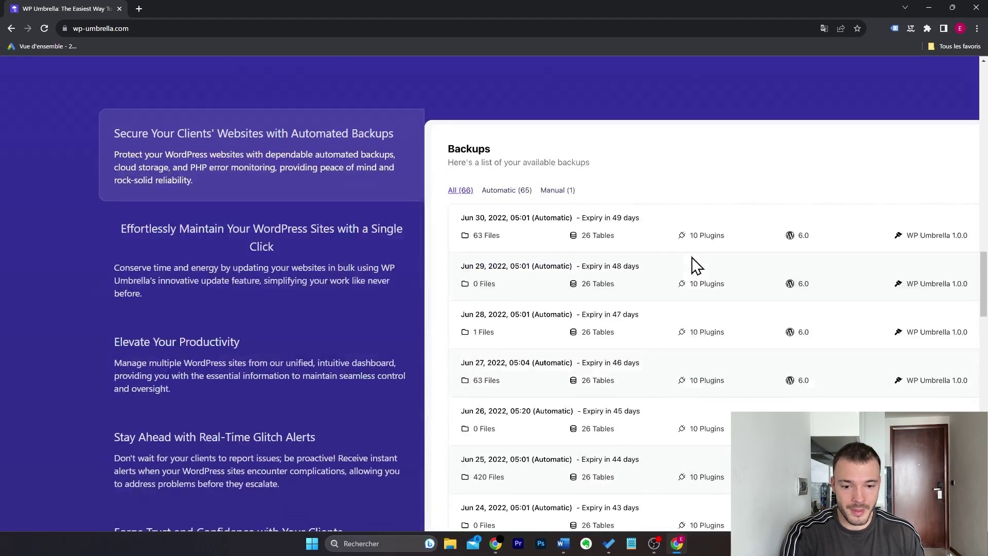
{"action": "scroll", "coordinate": [692, 257], "scroll_direction": "down", "scroll_amount": 1}
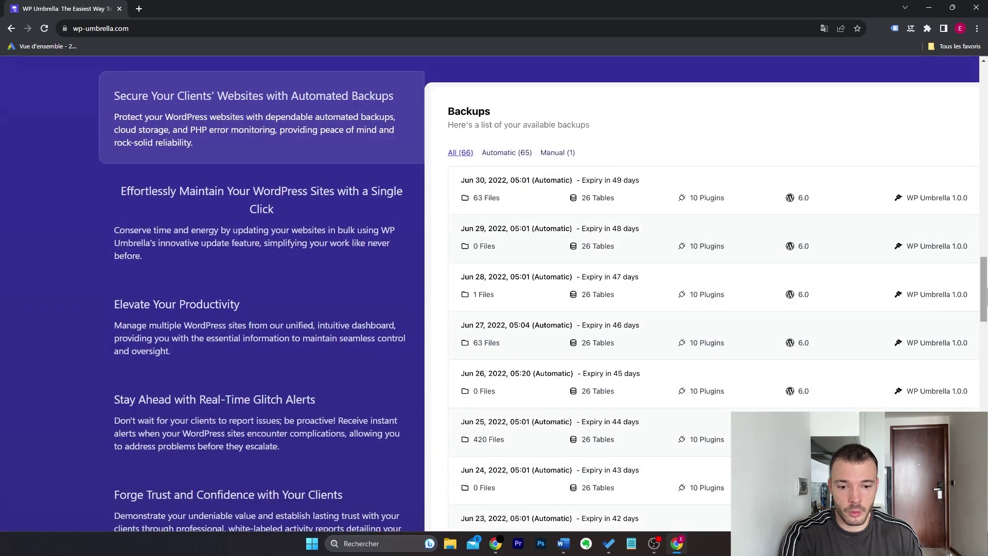
{"action": "left_click_drag", "start_coordinate": [983, 288], "coordinate": [983, 90]}
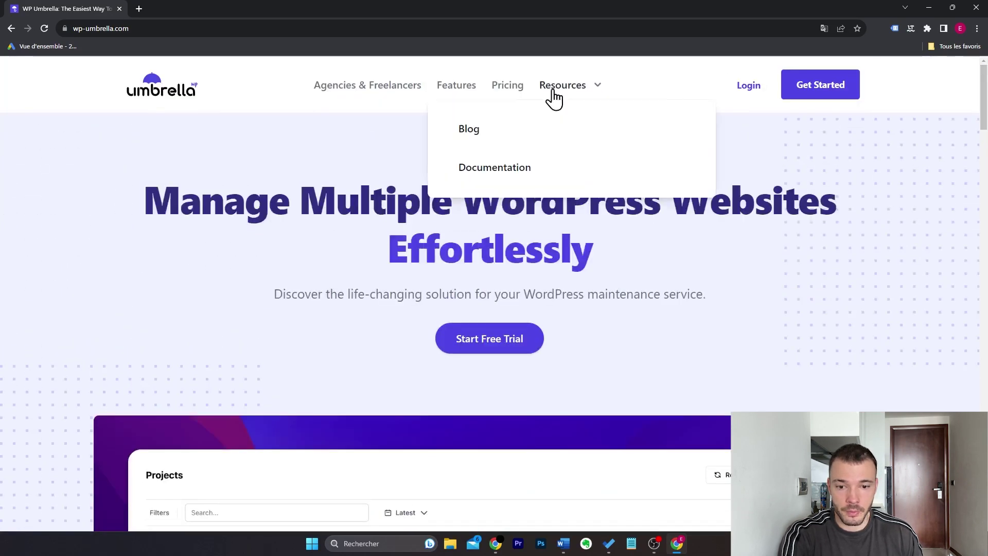
{"action": "left_click", "coordinate": [508, 95]}
{"action": "scroll", "coordinate": [595, 231], "scroll_direction": "down", "scroll_amount": 4}
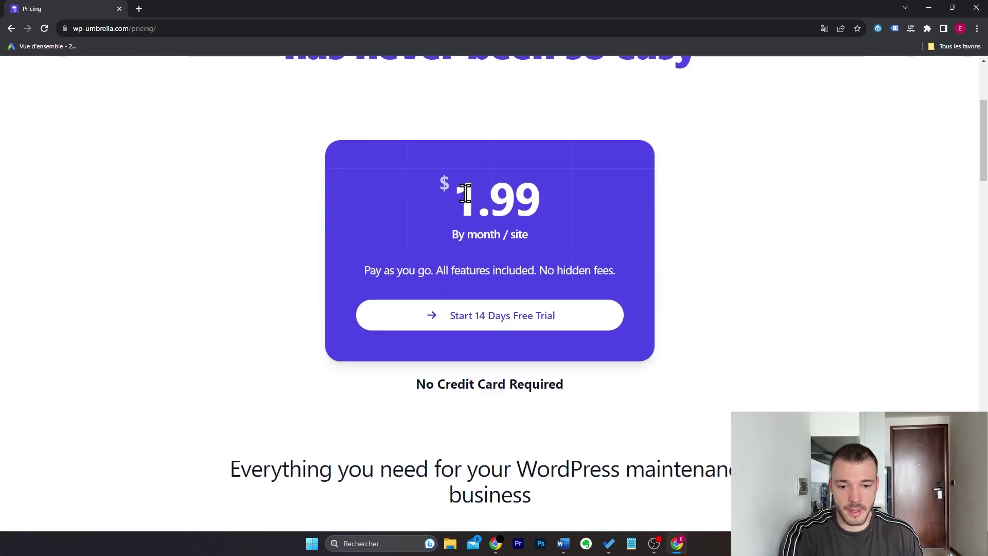
{"action": "scroll", "coordinate": [754, 205], "scroll_direction": "up", "scroll_amount": 1}
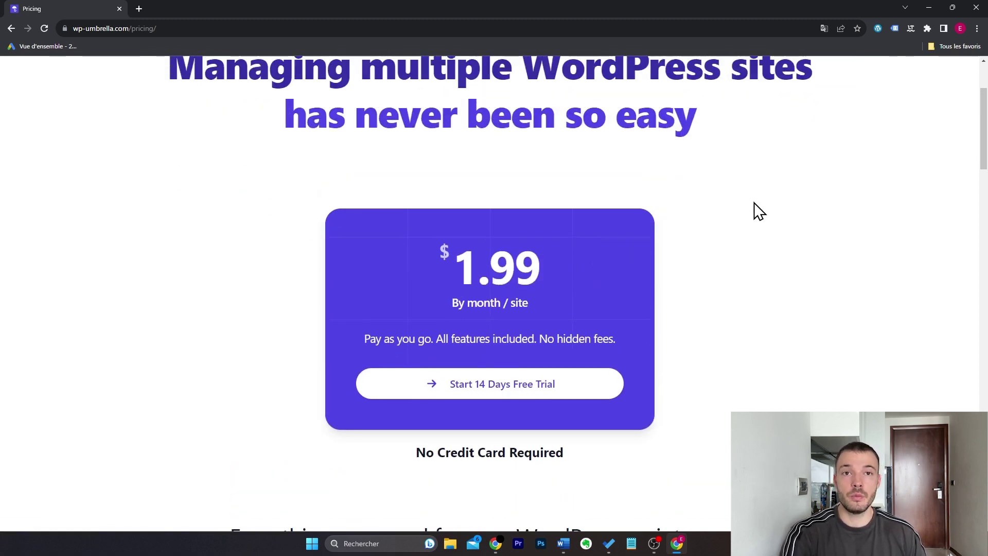